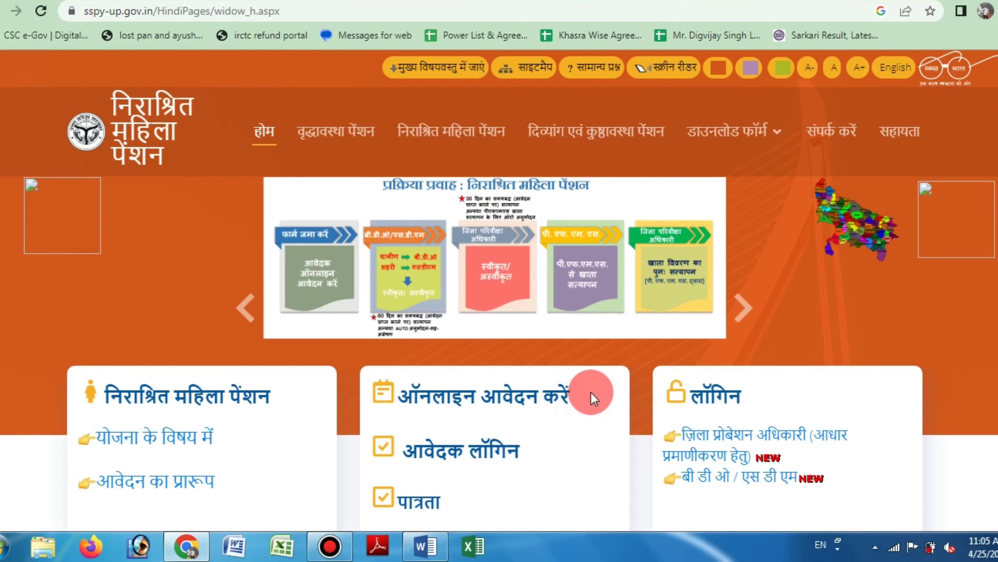
- In a new tab, search Google for 'sspy' and open the sspy-UP.gov.in result
{"action": "scroll", "coordinate": [617, 326], "scroll_direction": "down", "scroll_amount": 5}
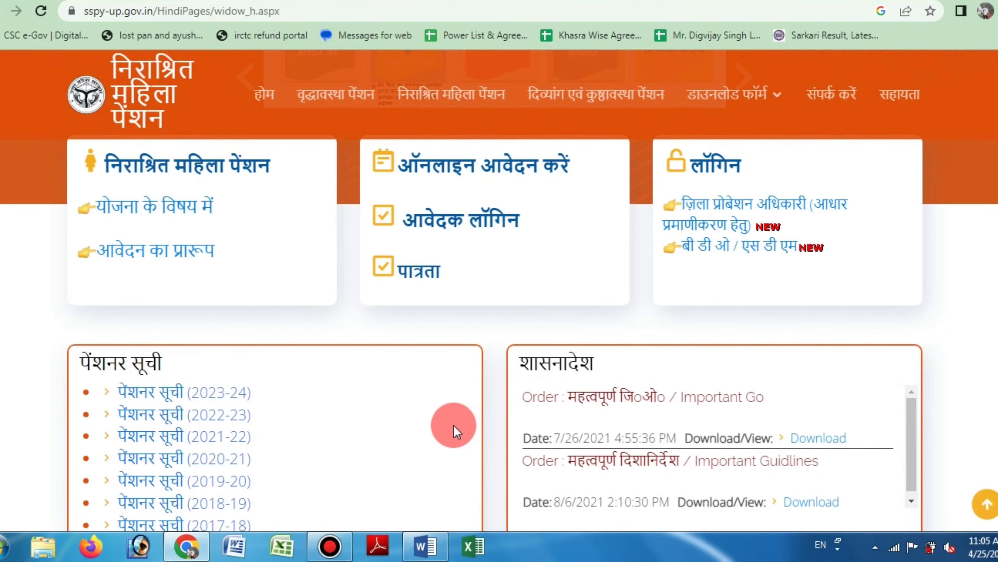
{"action": "scroll", "coordinate": [454, 431], "scroll_direction": "down", "scroll_amount": 3}
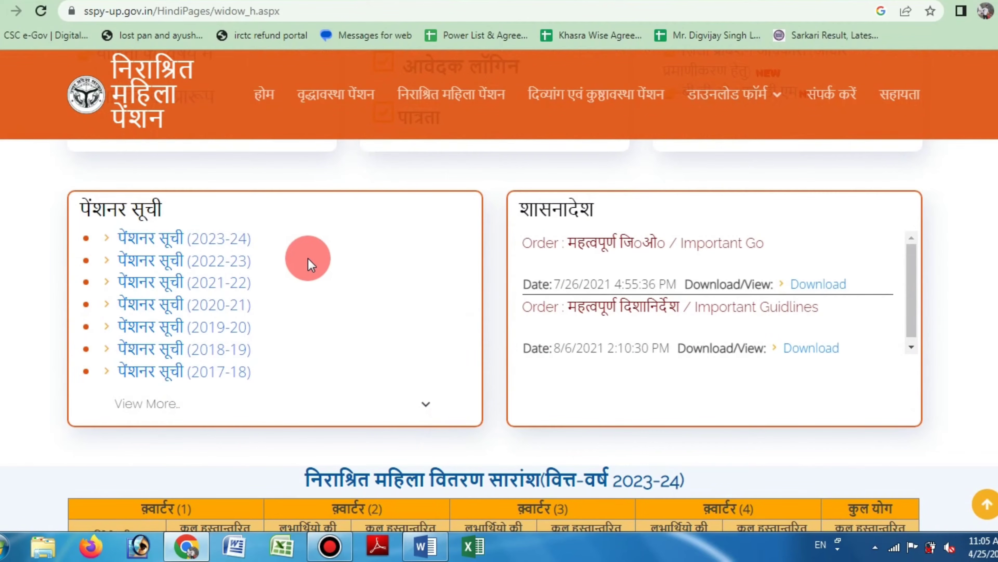
{"action": "scroll", "coordinate": [452, 334], "scroll_direction": "down", "scroll_amount": 1}
{"action": "scroll", "coordinate": [452, 333], "scroll_direction": "down", "scroll_amount": 6}
{"action": "scroll", "coordinate": [466, 401], "scroll_direction": "up", "scroll_amount": 9}
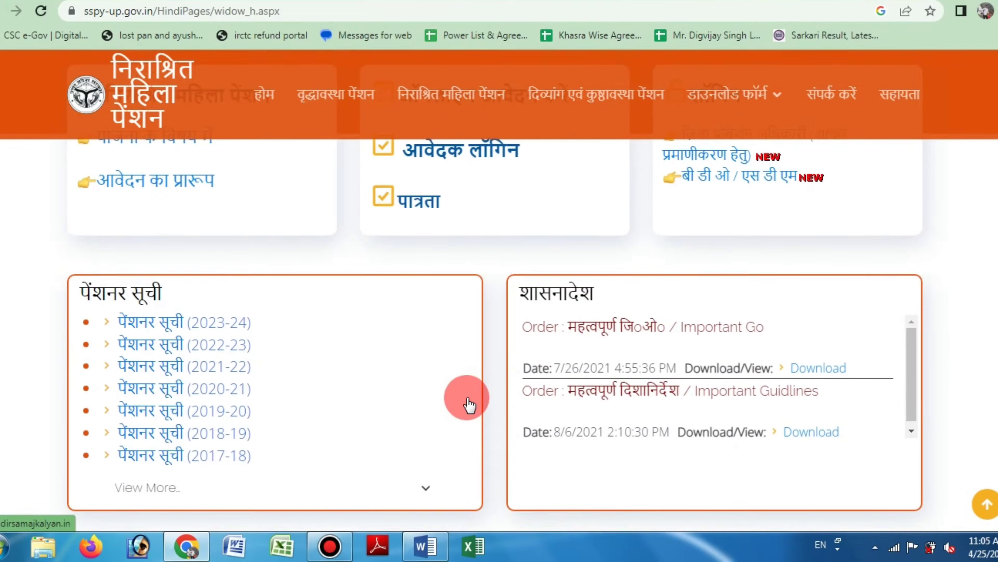
{"action": "scroll", "coordinate": [466, 399], "scroll_direction": "up", "scroll_amount": 6}
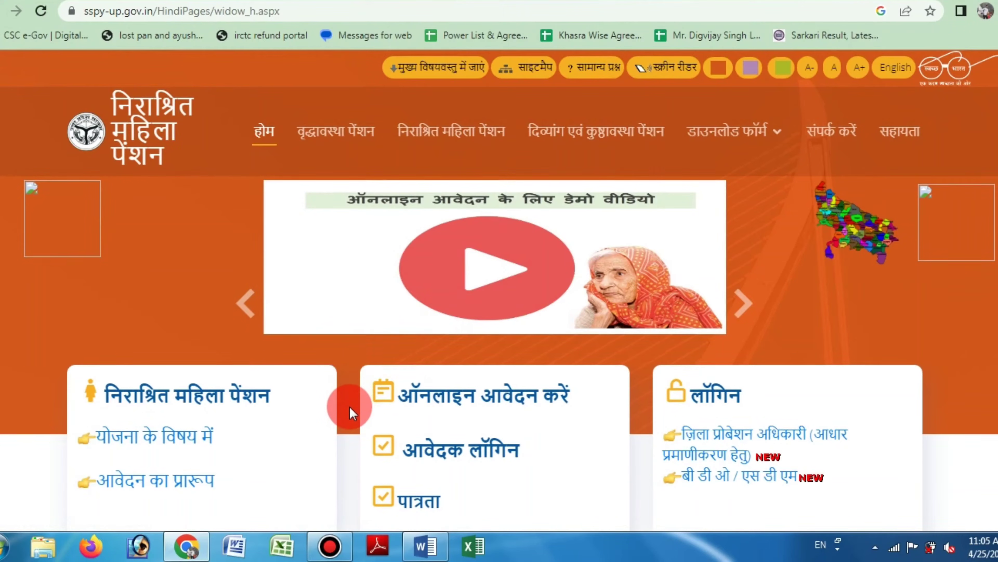
{"action": "scroll", "coordinate": [347, 408], "scroll_direction": "down", "scroll_amount": 2}
{"action": "scroll", "coordinate": [403, 423], "scroll_direction": "up", "scroll_amount": 2}
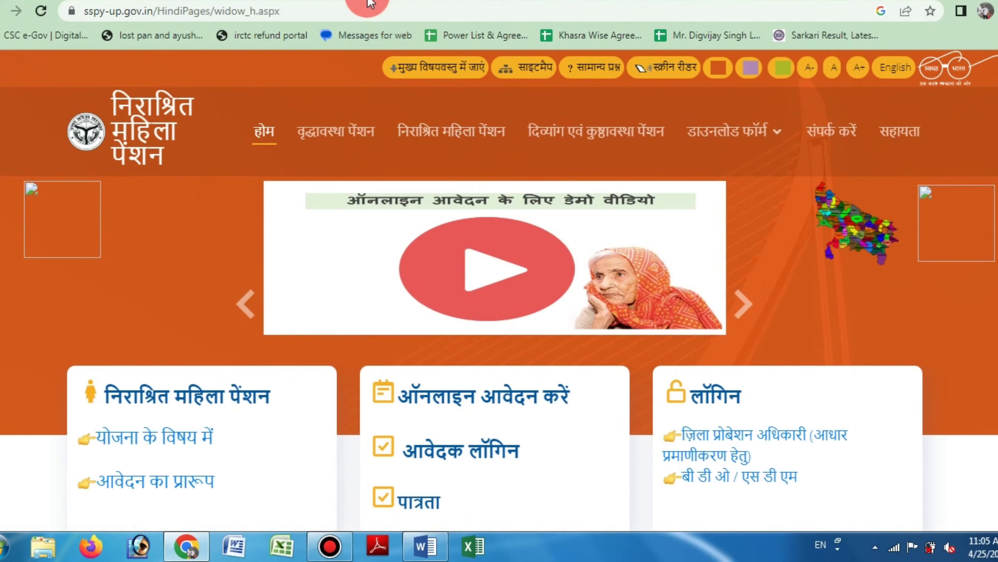
{"action": "left_click", "coordinate": [367, 0]}
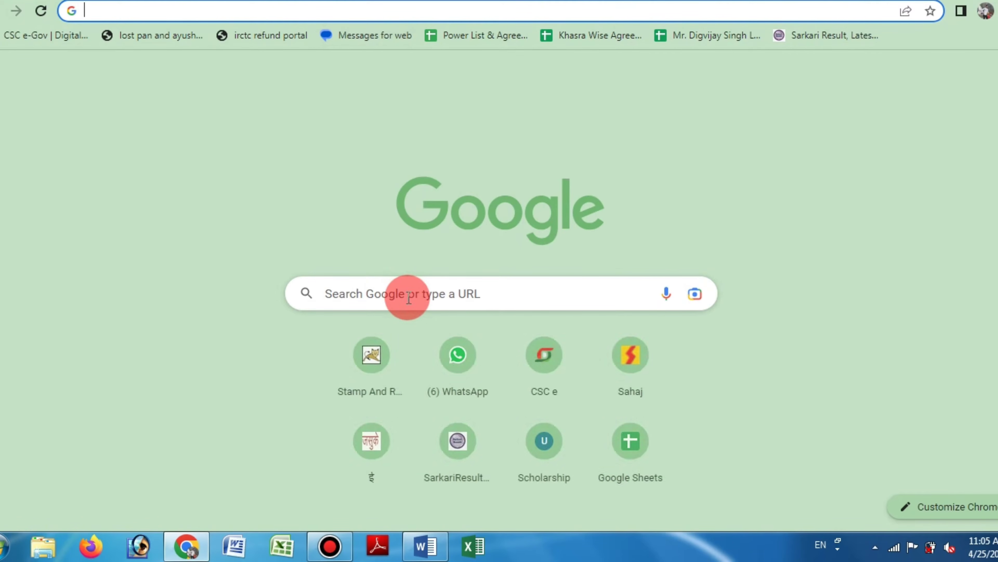
{"action": "left_click", "coordinate": [399, 285]}
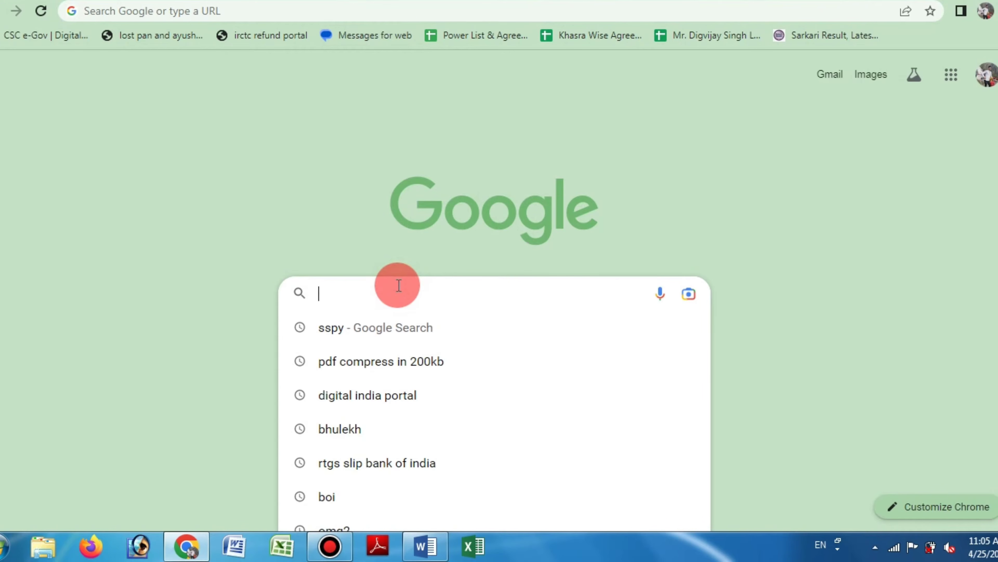
{"action": "type", "text": "sspy"}
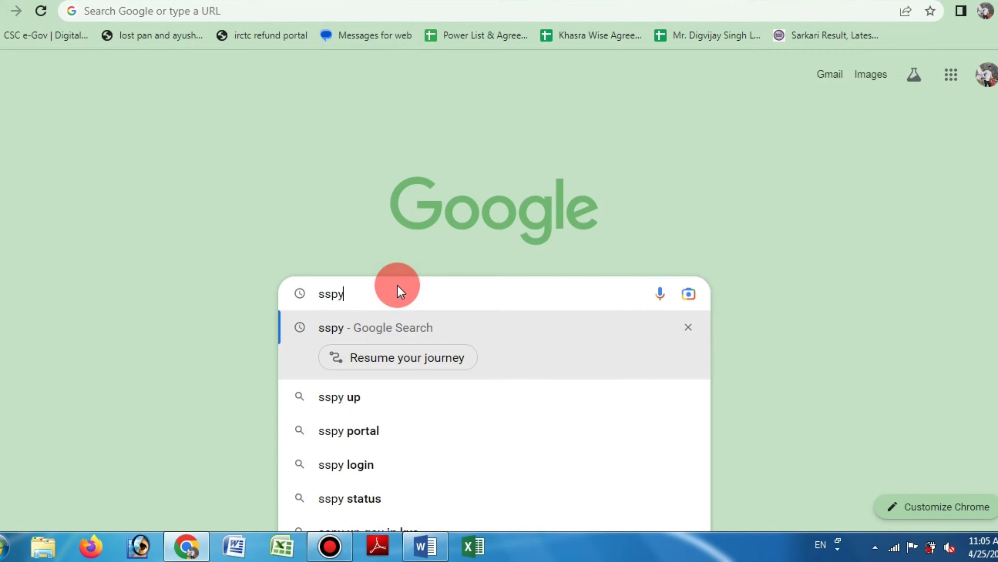
{"action": "key", "text": "Return"}
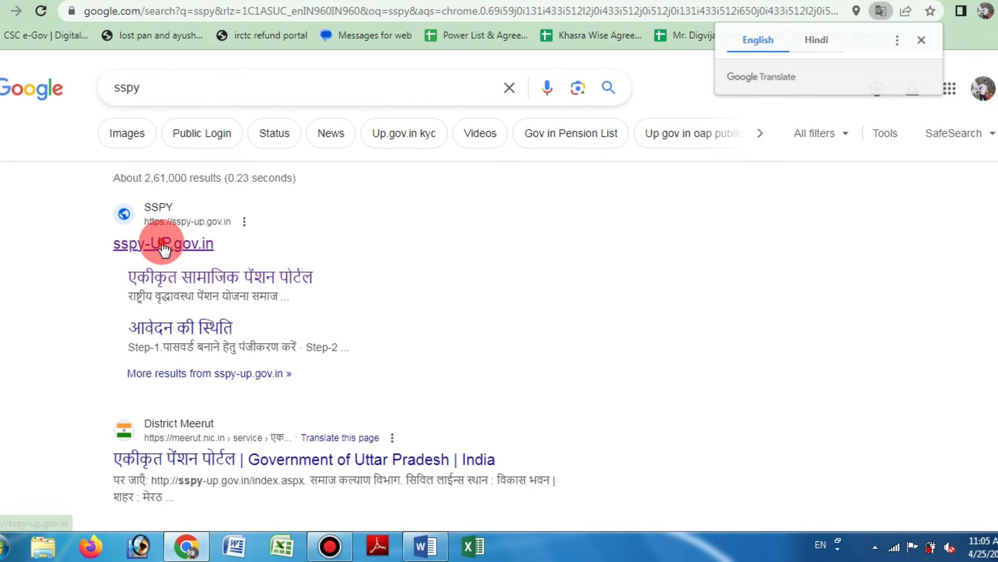
{"action": "left_click", "coordinate": [172, 245]}
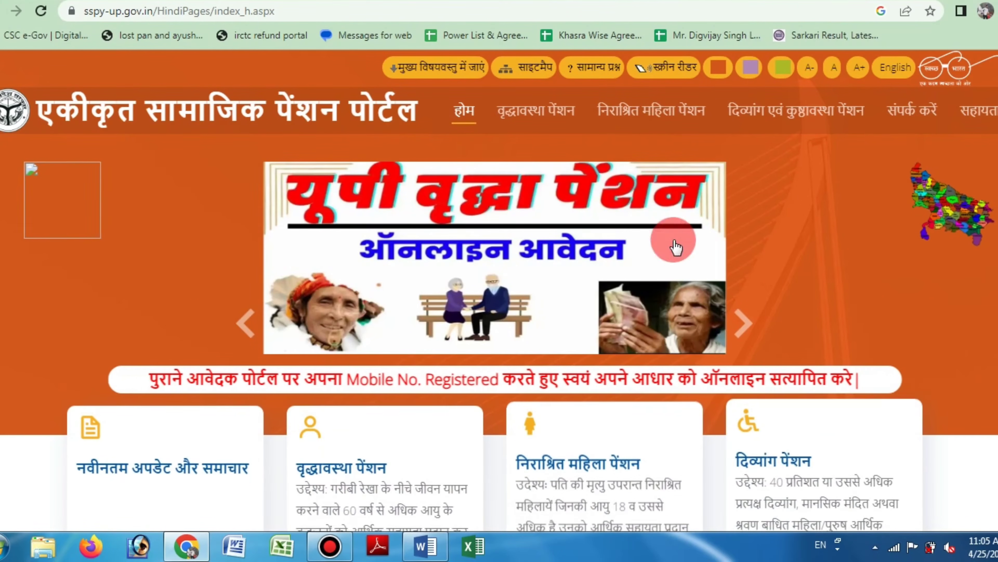
{"action": "scroll", "coordinate": [554, 238], "scroll_direction": "down", "scroll_amount": 12}
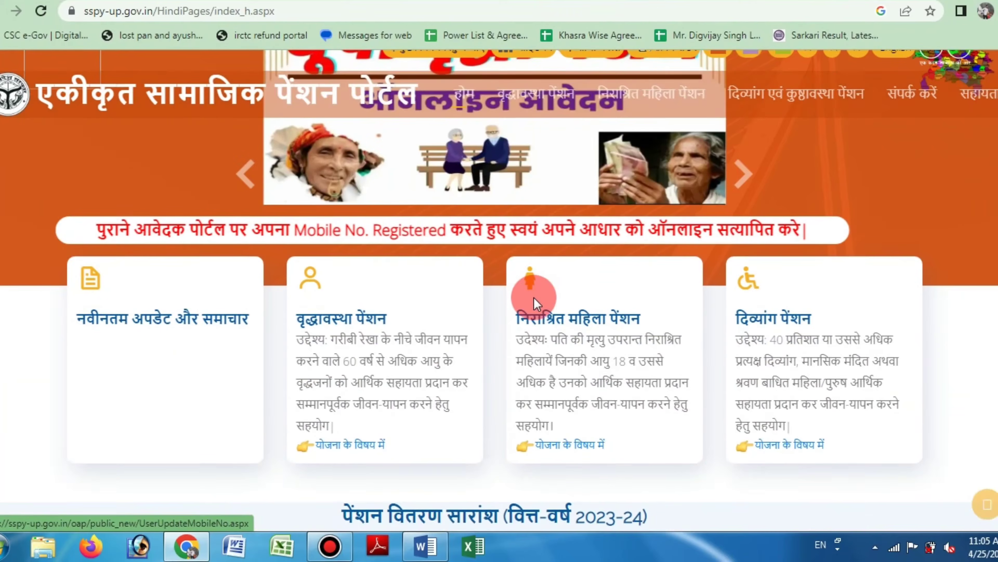
{"action": "scroll", "coordinate": [527, 332], "scroll_direction": "up", "scroll_amount": 15}
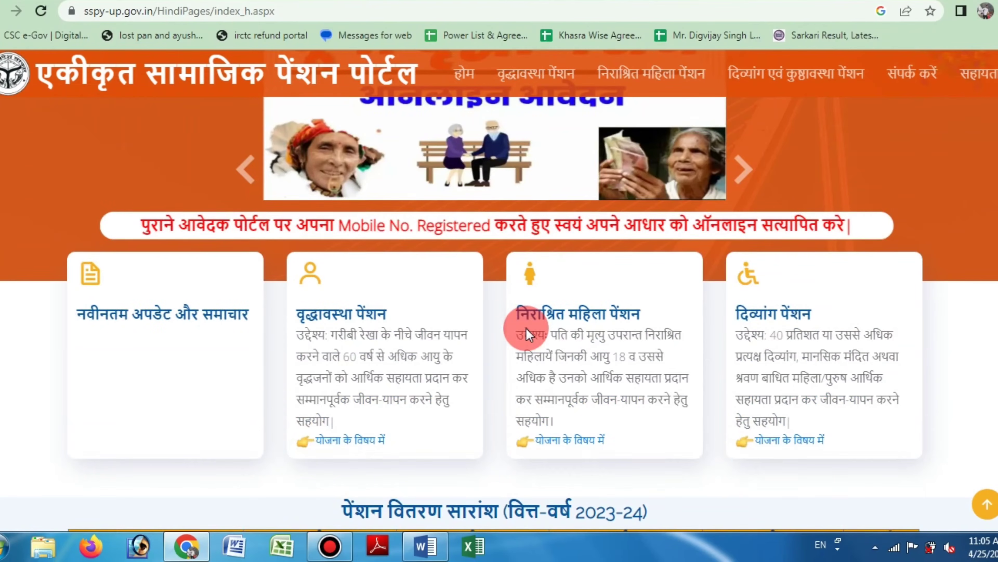
{"action": "scroll", "coordinate": [516, 297], "scroll_direction": "down", "scroll_amount": 2}
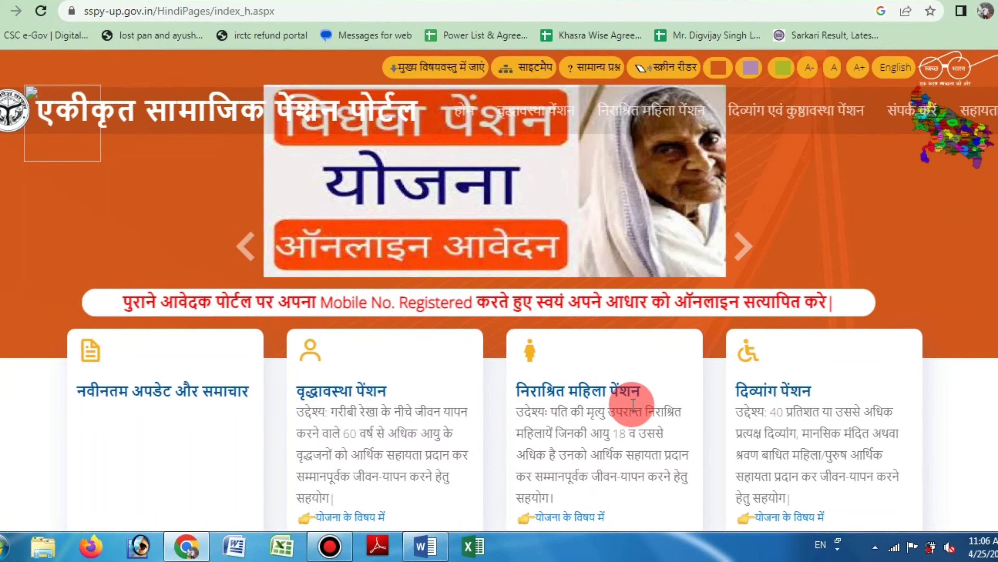
{"action": "scroll", "coordinate": [645, 417], "scroll_direction": "up", "scroll_amount": 2}
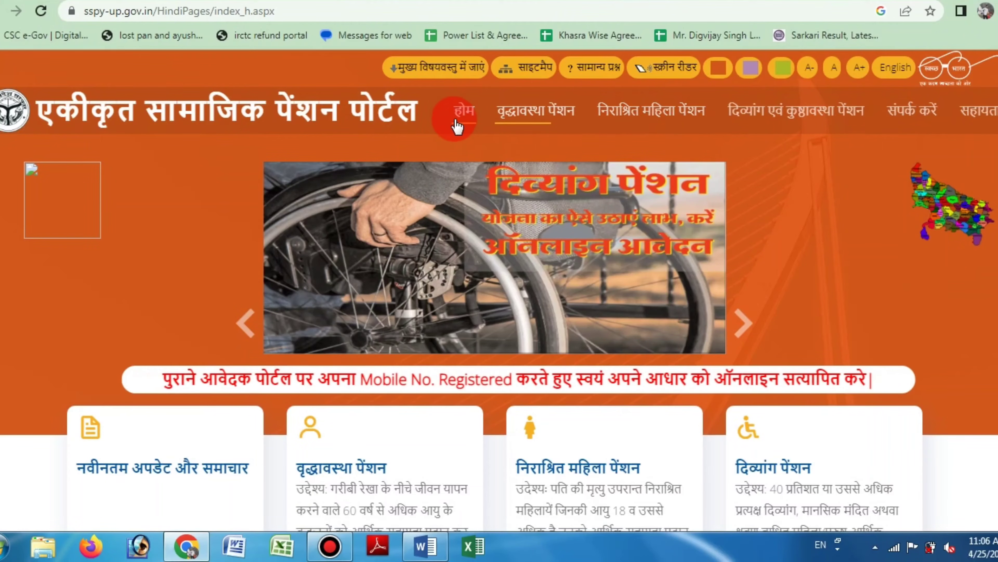
- Open the निराश्रित महिला पेंशन section and scroll down to its cards
{"action": "left_click", "coordinate": [657, 113]}
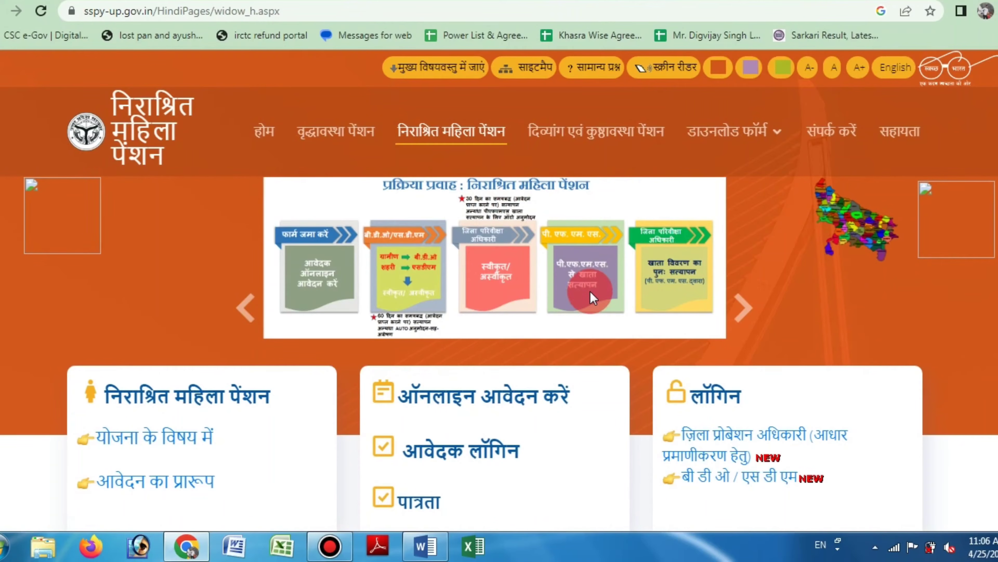
{"action": "scroll", "coordinate": [600, 318], "scroll_direction": "down", "scroll_amount": 2}
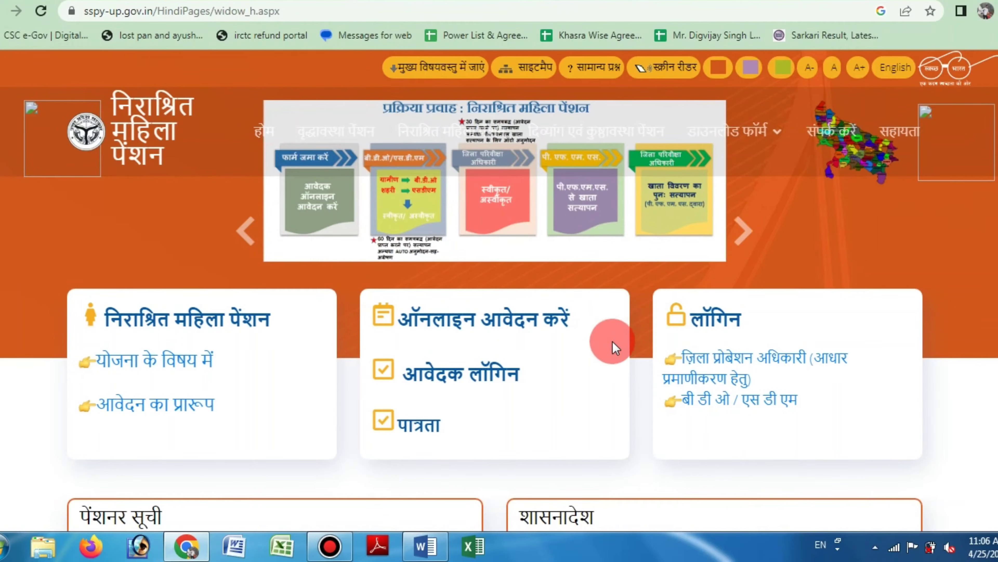
{"action": "scroll", "coordinate": [617, 348], "scroll_direction": "down", "scroll_amount": 2}
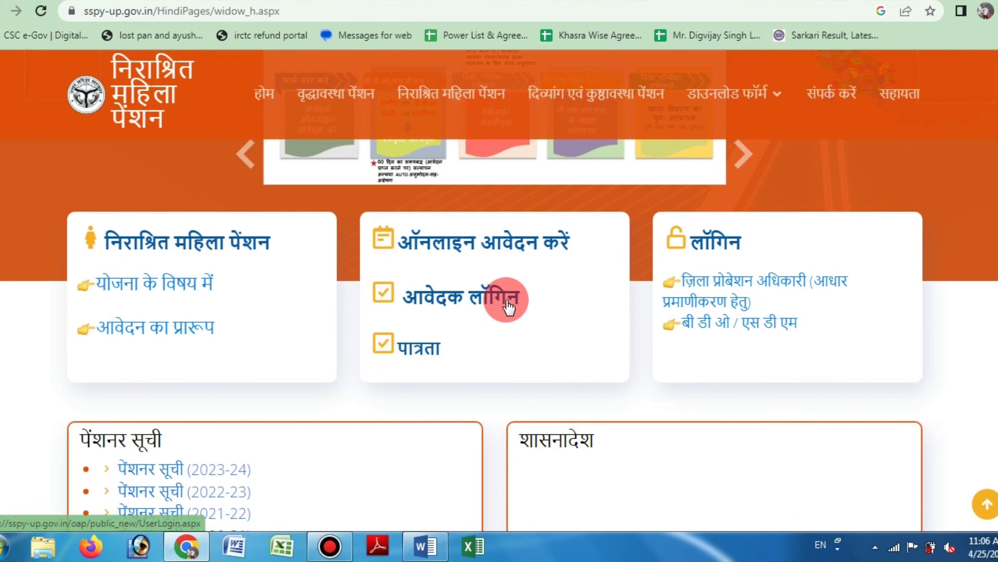
{"action": "left_click", "coordinate": [415, 354]}
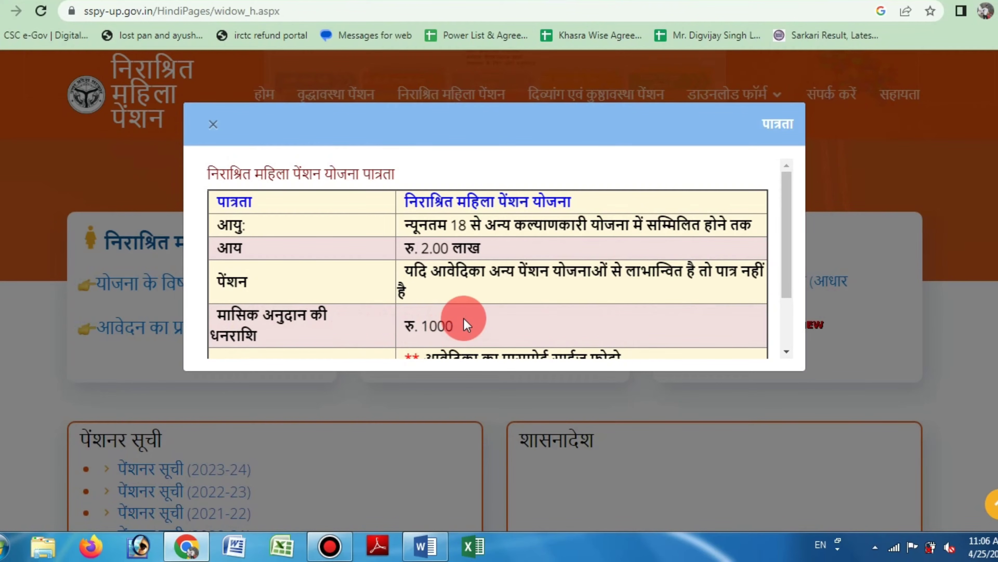
{"action": "scroll", "coordinate": [481, 293], "scroll_direction": "down", "scroll_amount": 2}
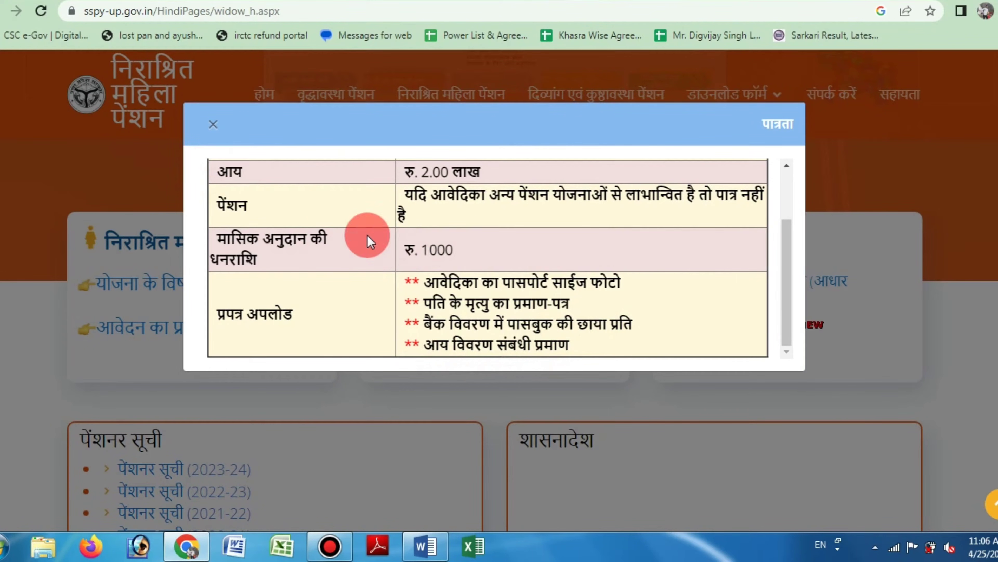
{"action": "scroll", "coordinate": [443, 281], "scroll_direction": "up", "scroll_amount": 3}
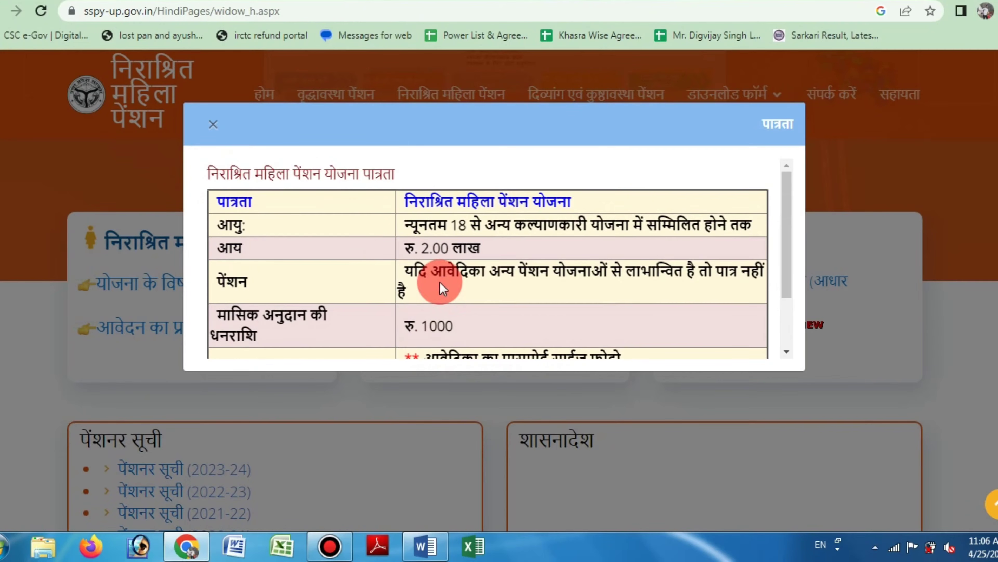
{"action": "left_click", "coordinate": [212, 125]}
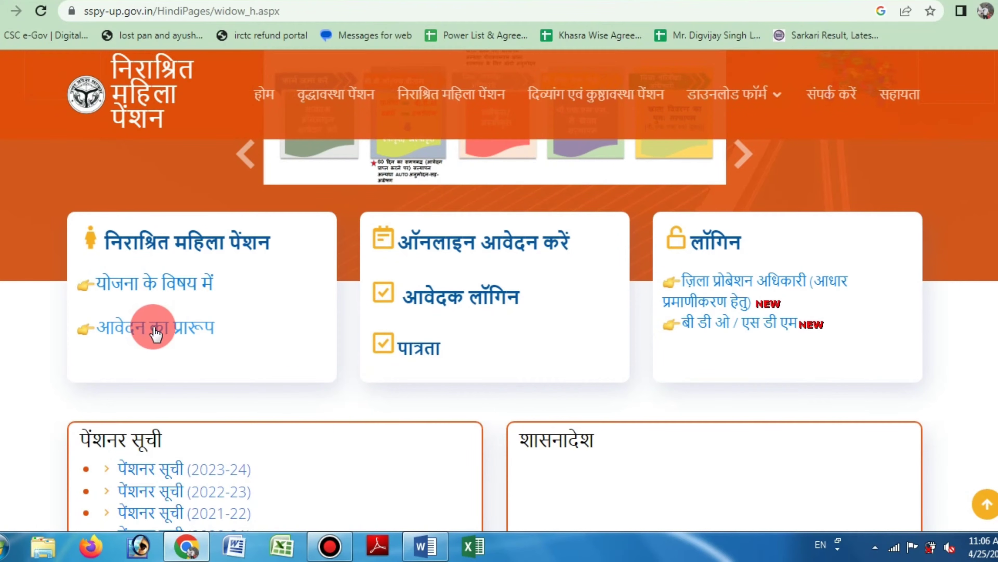
- Start a new ऑनलाइन आवेदन करें widow pension application and look over the empty form
{"action": "left_click", "coordinate": [140, 327]}
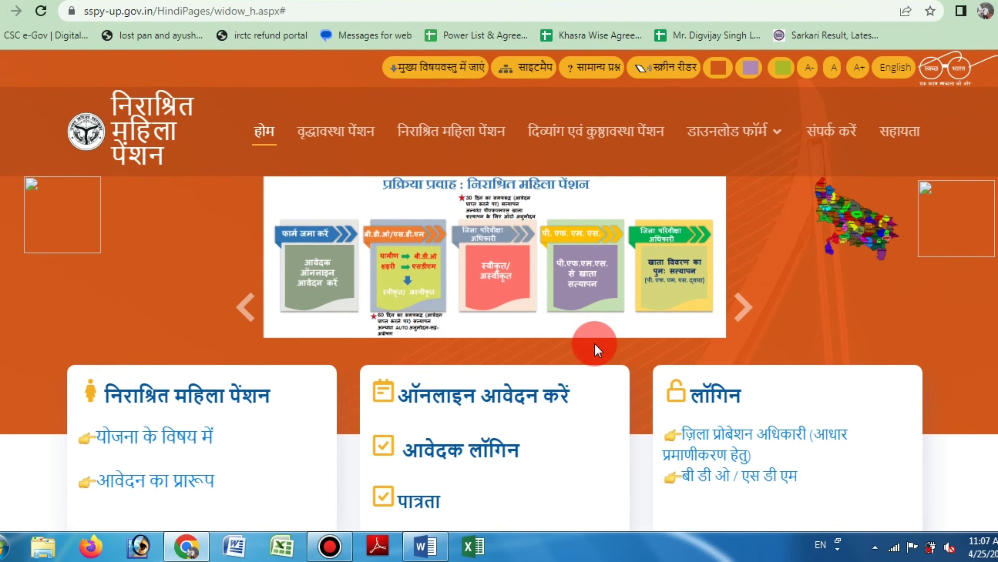
{"action": "scroll", "coordinate": [597, 349], "scroll_direction": "down", "scroll_amount": 2}
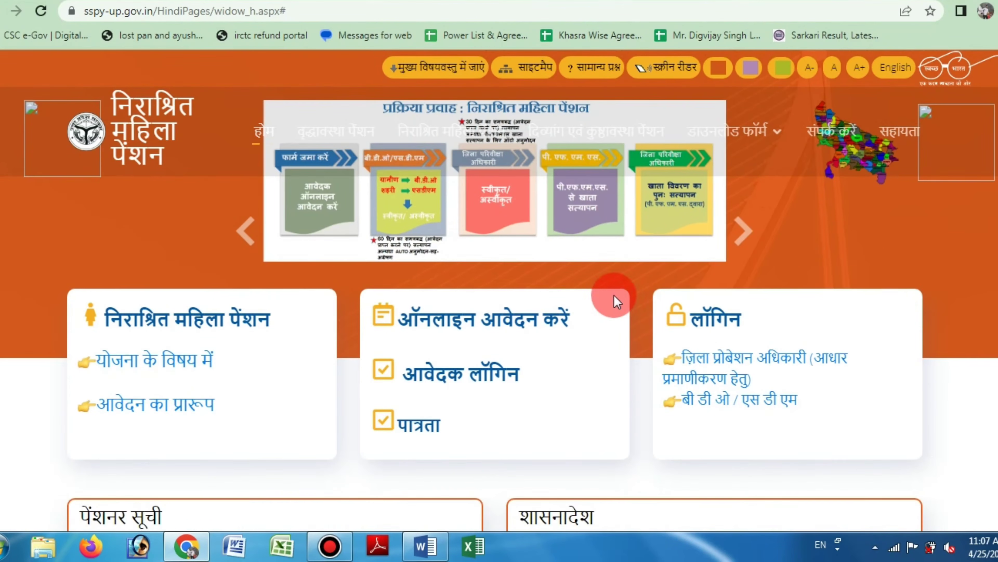
{"action": "left_click", "coordinate": [424, 329]}
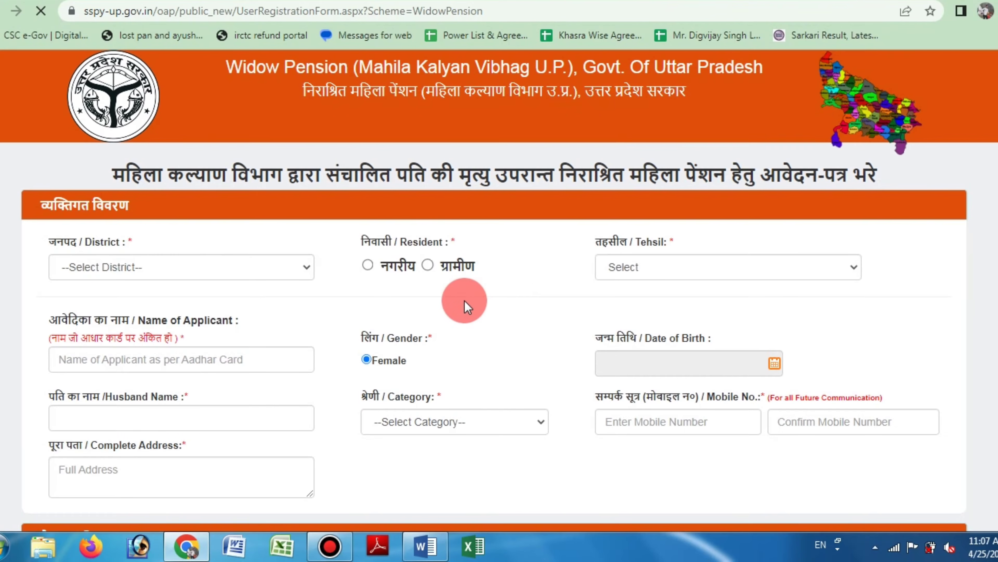
{"action": "scroll", "coordinate": [521, 253], "scroll_direction": "down", "scroll_amount": 15}
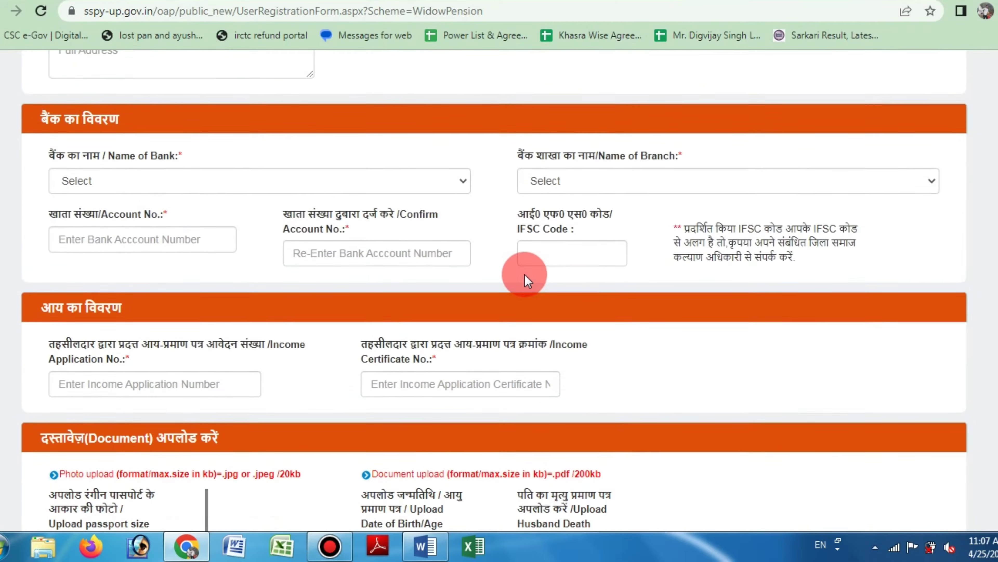
{"action": "scroll", "coordinate": [525, 320], "scroll_direction": "down", "scroll_amount": 2}
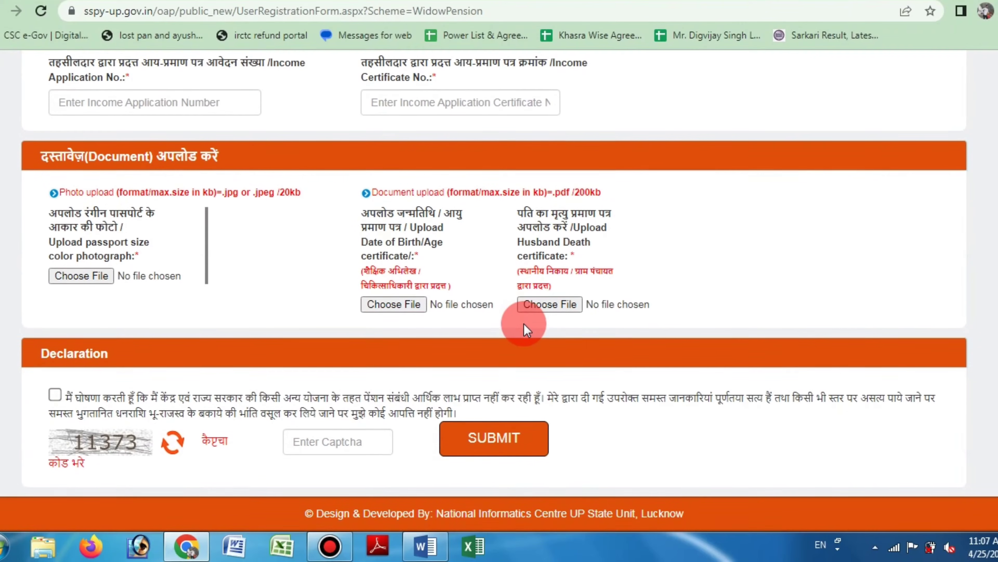
{"action": "scroll", "coordinate": [524, 326], "scroll_direction": "up", "scroll_amount": 5}
{"action": "scroll", "coordinate": [525, 331], "scroll_direction": "up", "scroll_amount": 10}
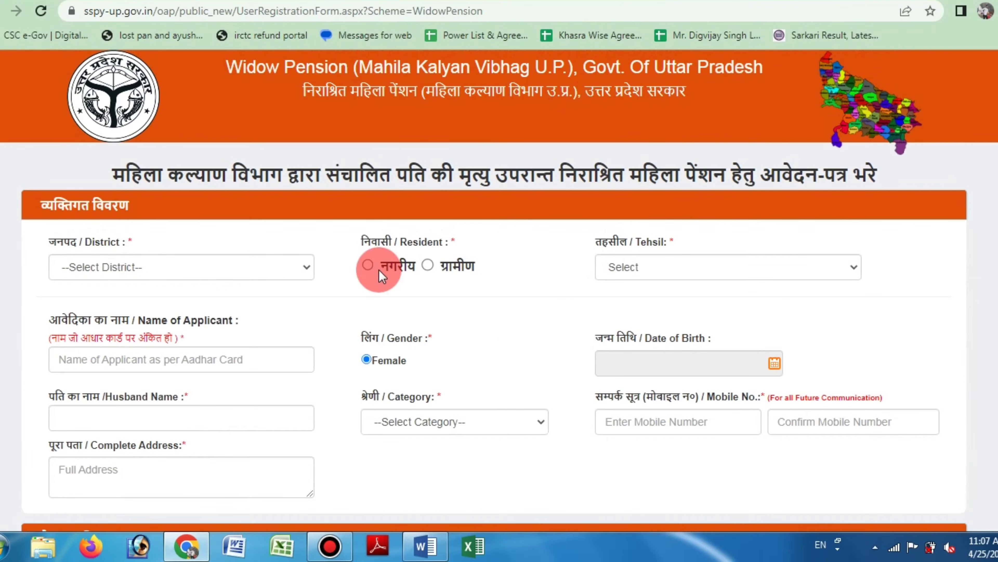
- Select BARABANKI as the district and mark the applicant as rural (ग्रामीण)
{"action": "left_click", "coordinate": [233, 267]}
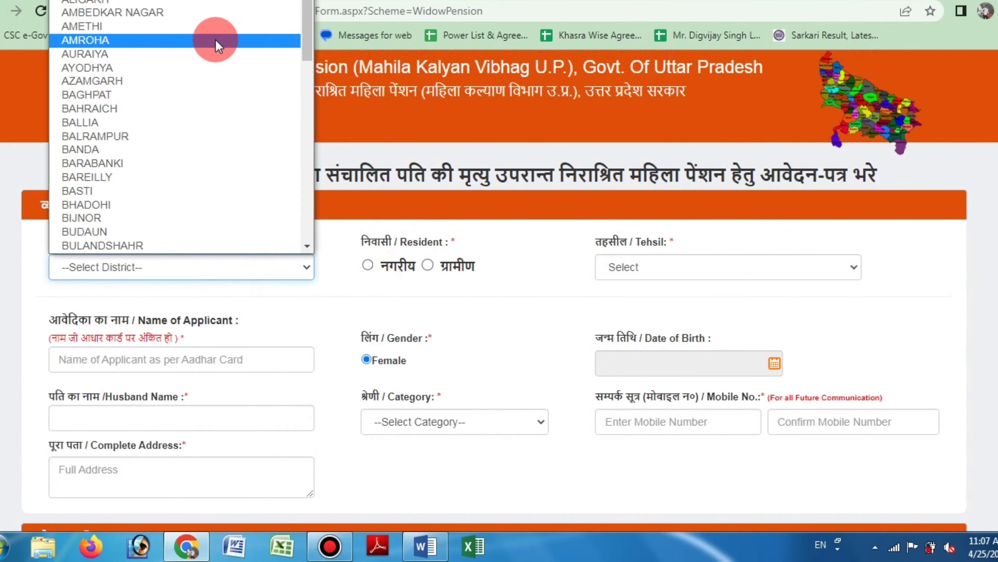
{"action": "scroll", "coordinate": [215, 70], "scroll_direction": "down", "scroll_amount": 11}
{"action": "scroll", "coordinate": [198, 168], "scroll_direction": "up", "scroll_amount": 12}
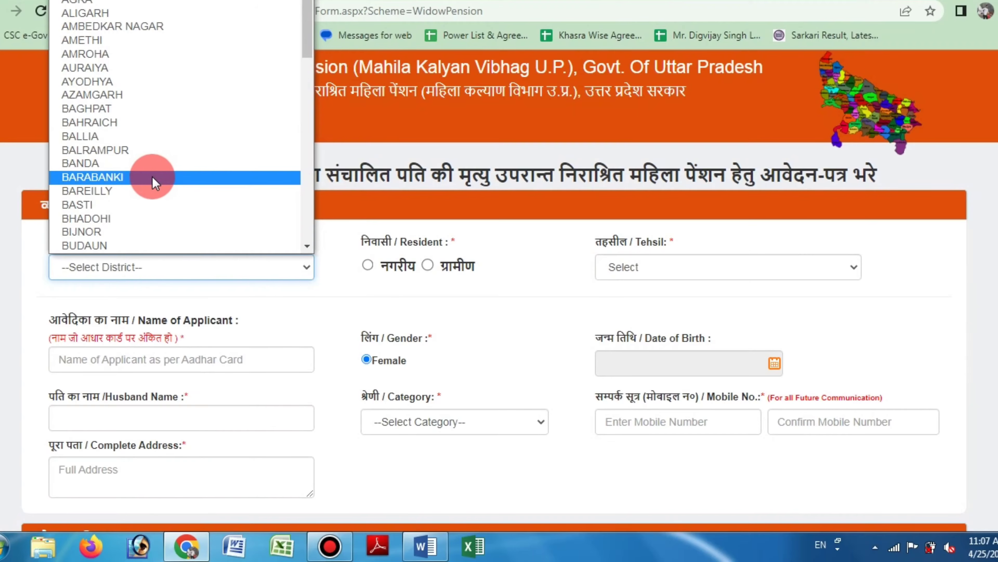
{"action": "left_click", "coordinate": [123, 178]}
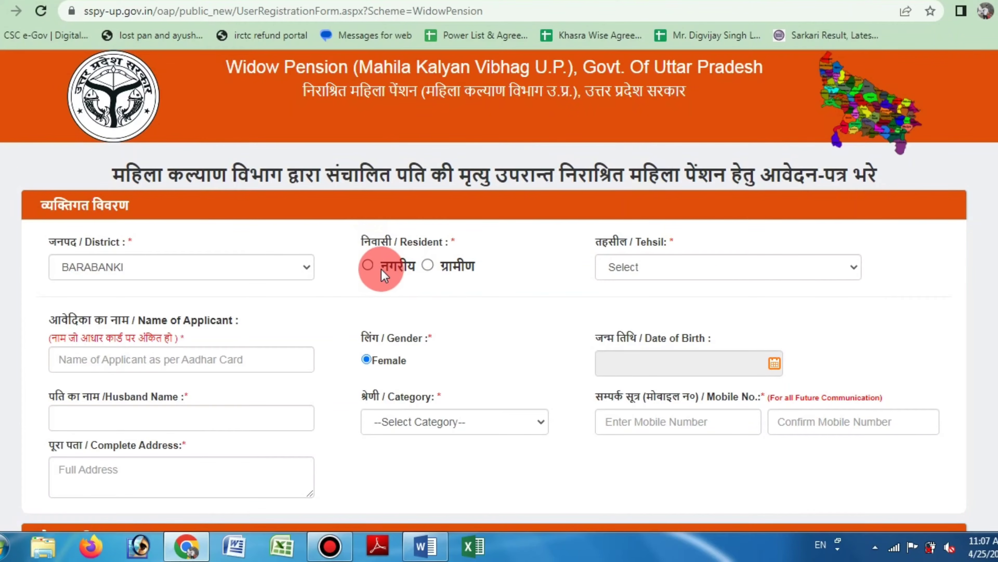
{"action": "left_click", "coordinate": [358, 270]}
{"action": "left_click", "coordinate": [428, 266]}
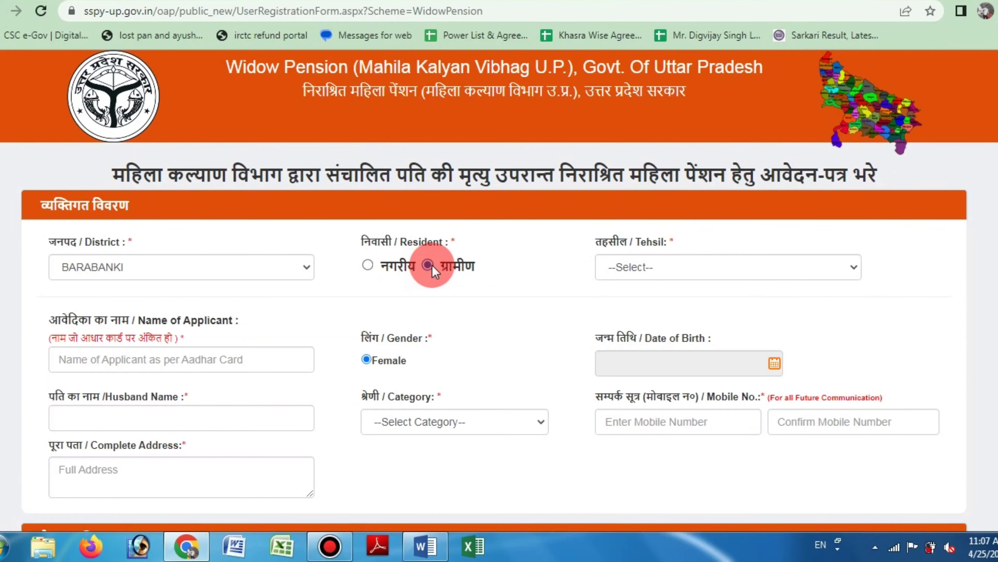
- Choose Nawabganj tehsil, HARAKH block, and CHAKSAR as gram panchayat and village
{"action": "left_click", "coordinate": [654, 269]}
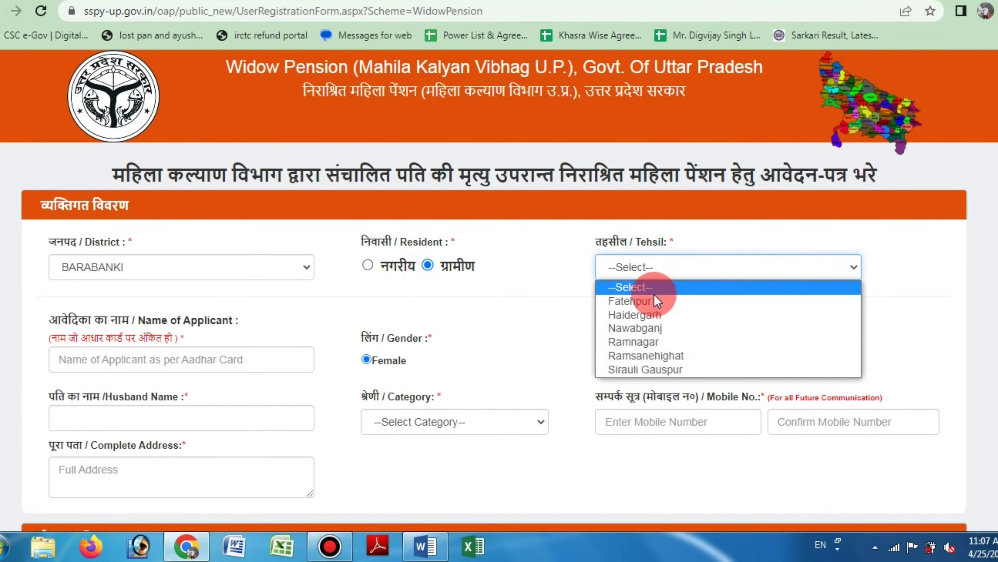
{"action": "left_click", "coordinate": [649, 330]}
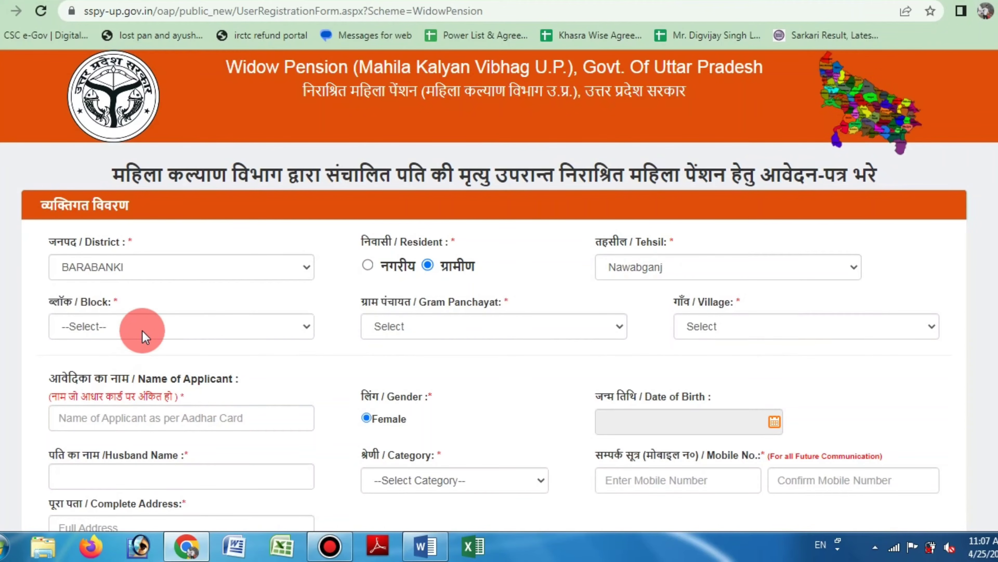
{"action": "left_click", "coordinate": [139, 334]}
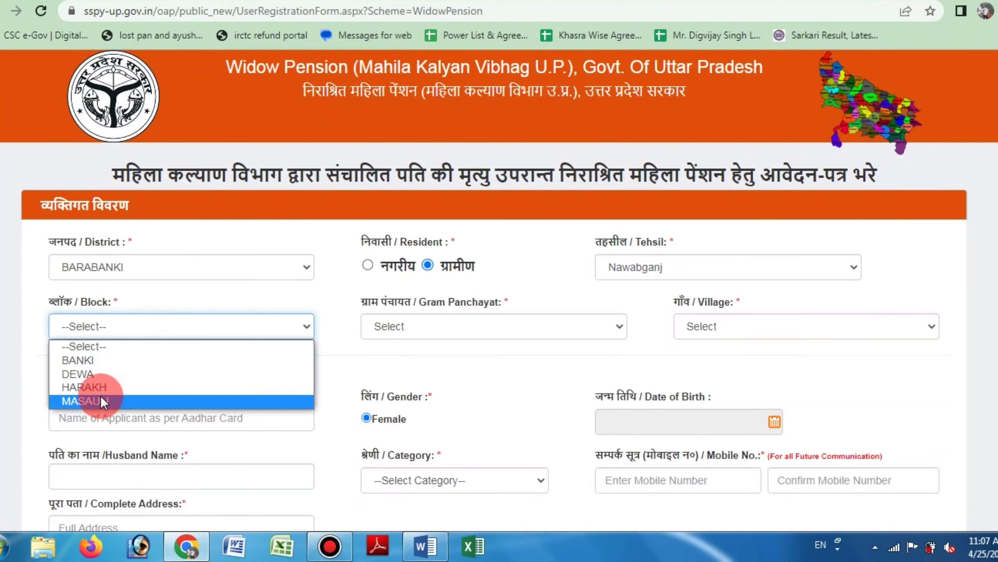
{"action": "left_click", "coordinate": [99, 389]}
{"action": "left_click", "coordinate": [472, 326]}
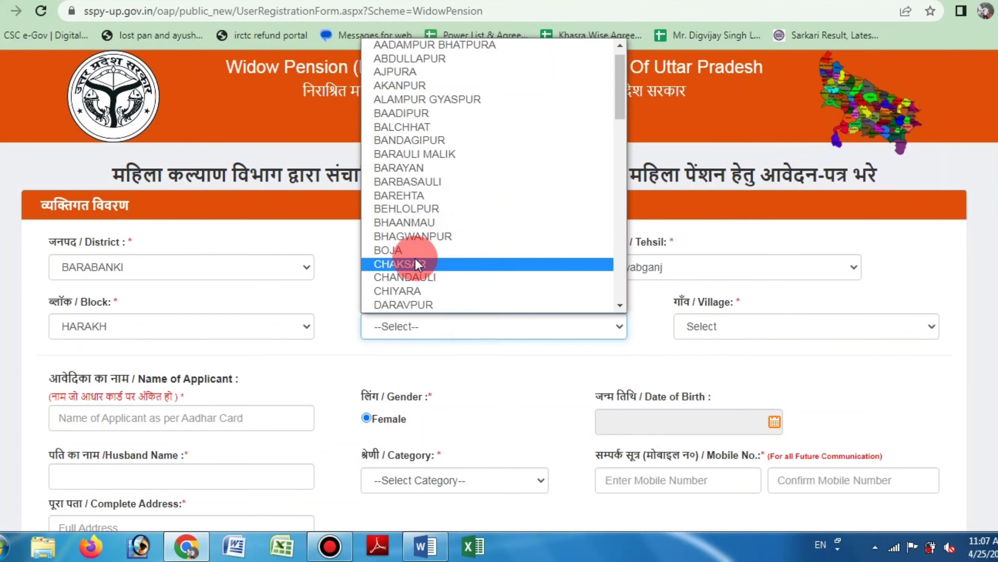
{"action": "left_click", "coordinate": [431, 263]}
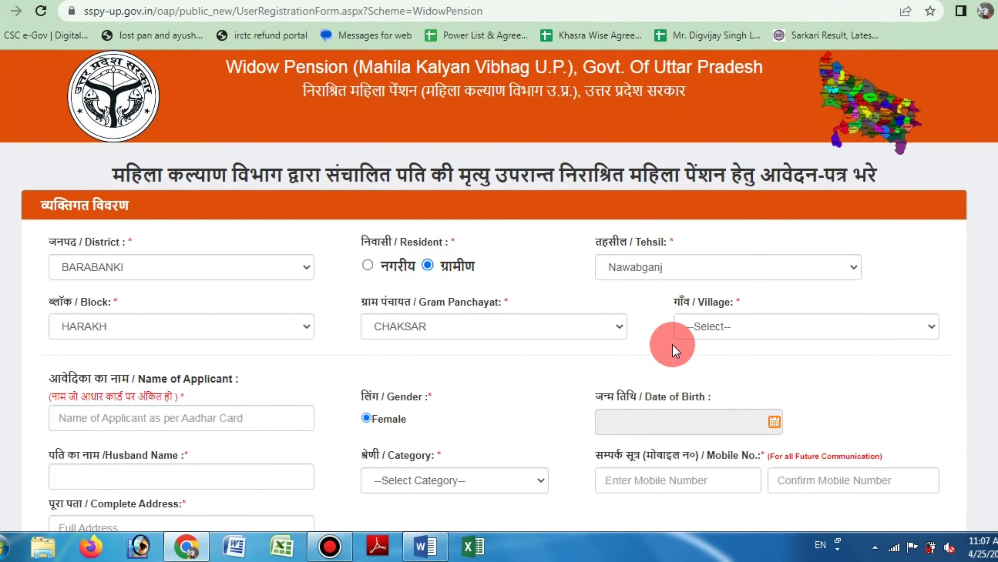
{"action": "left_click", "coordinate": [729, 331]}
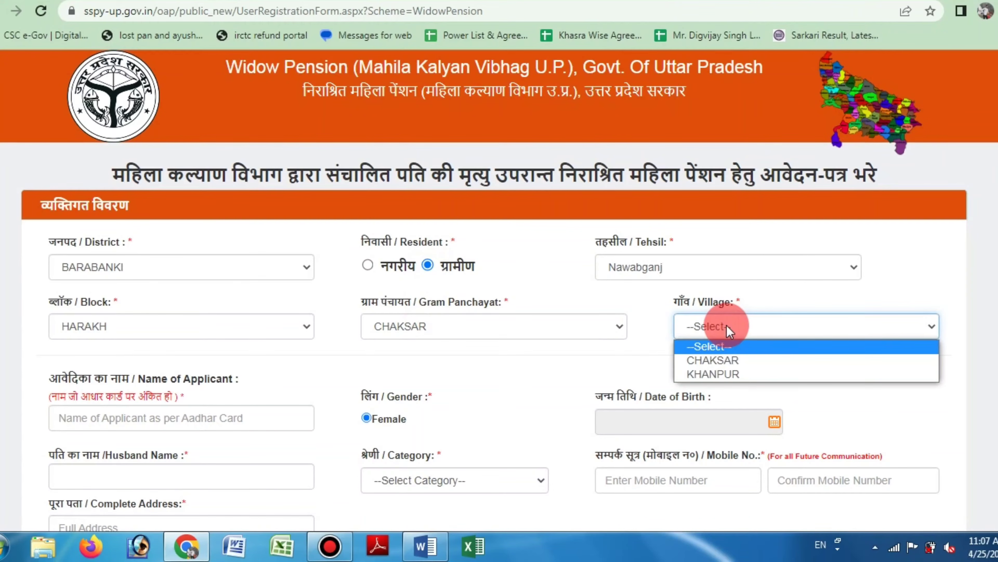
{"action": "left_click", "coordinate": [718, 361]}
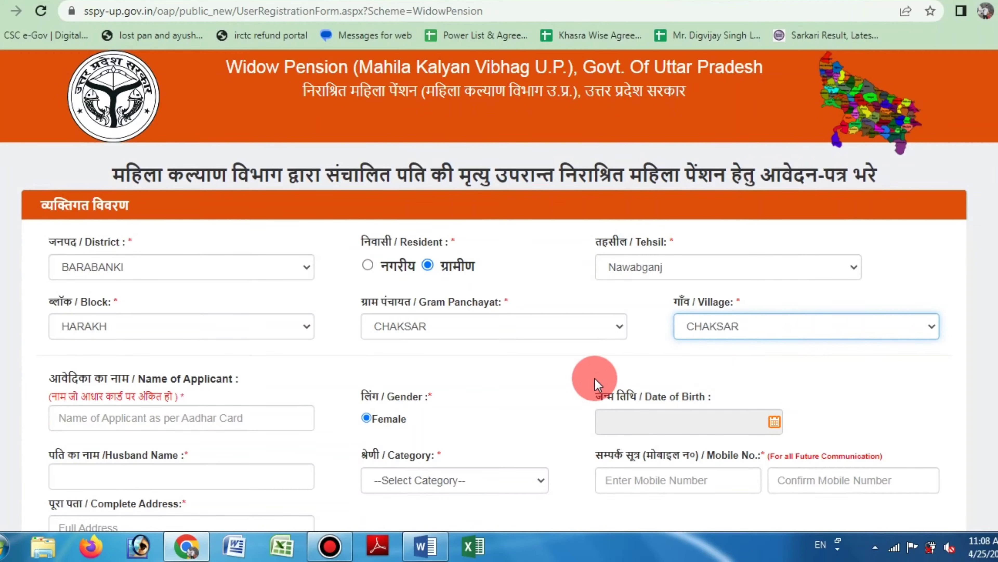
{"action": "scroll", "coordinate": [539, 371], "scroll_direction": "down", "scroll_amount": 4}
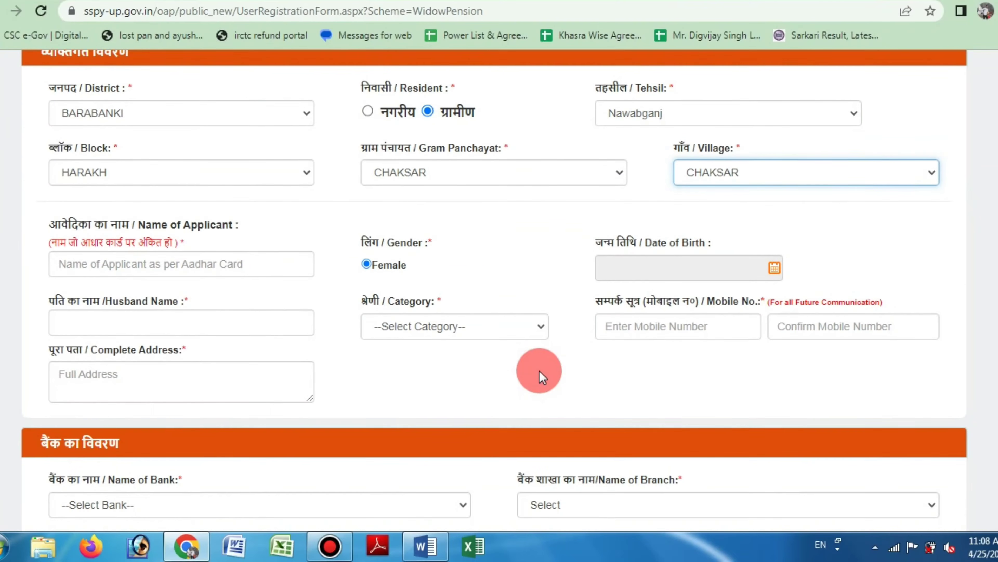
{"action": "scroll", "coordinate": [304, 271], "scroll_direction": "down", "scroll_amount": 2}
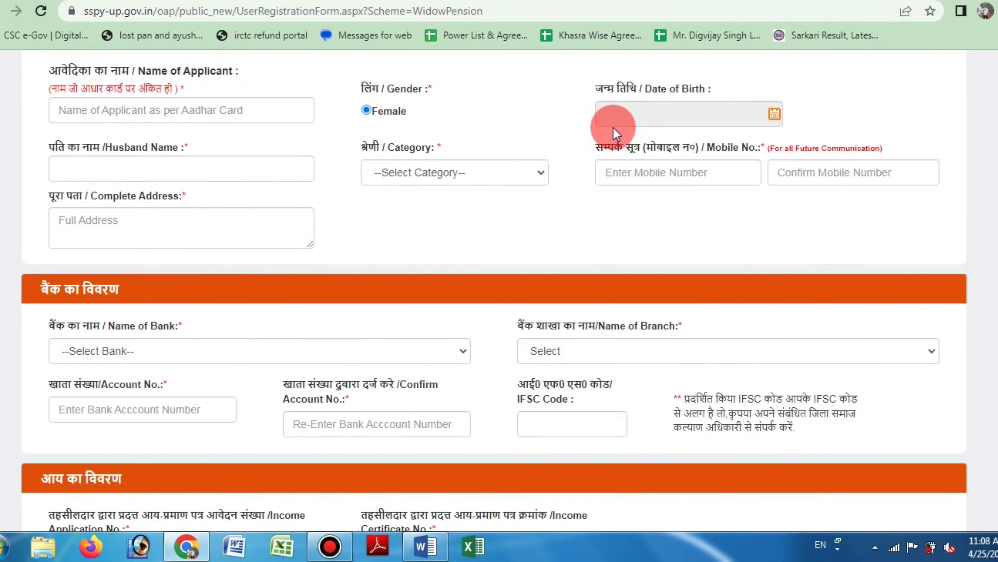
{"action": "left_click", "coordinate": [125, 112]}
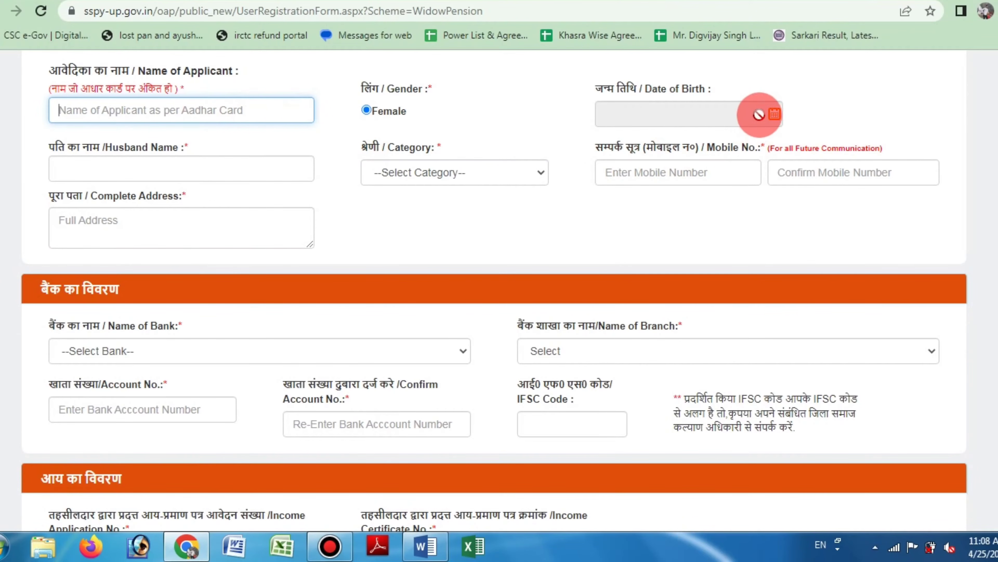
- Pick 1 January 1975 (01/01/1975) as the date of birth in the calendar
{"action": "left_click", "coordinate": [770, 114]}
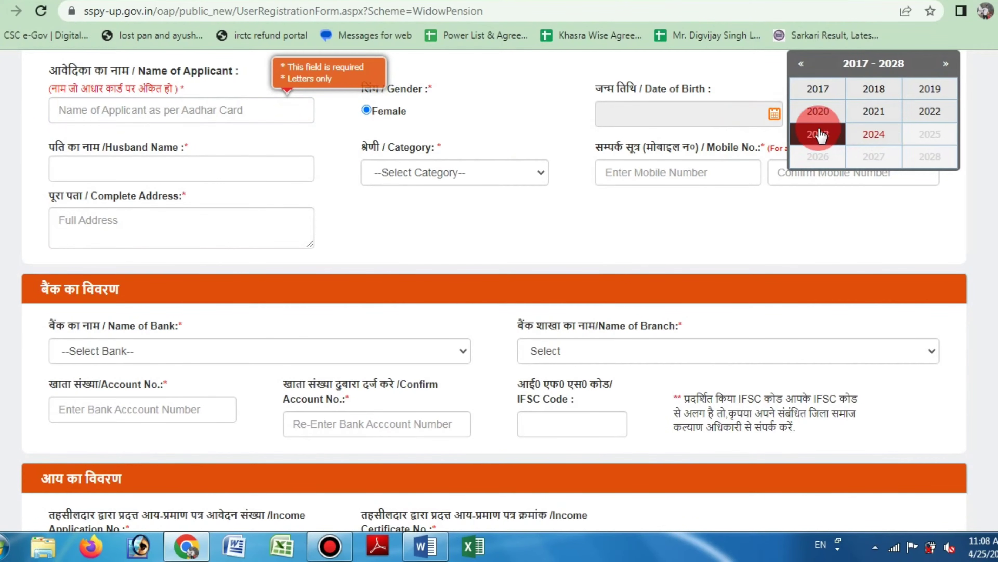
{"action": "left_click", "coordinate": [773, 115]}
{"action": "left_click", "coordinate": [774, 116]}
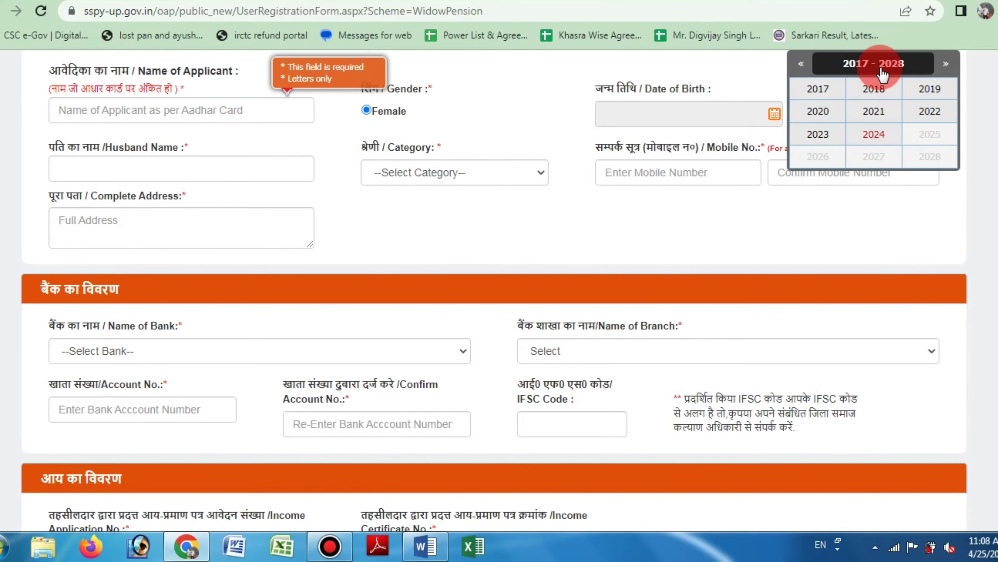
{"action": "left_click", "coordinate": [882, 73]}
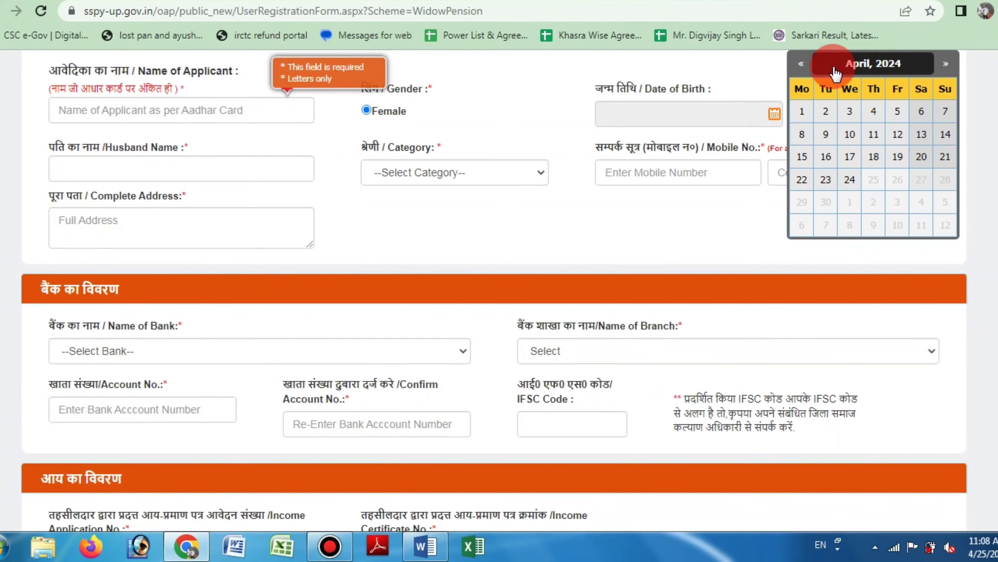
{"action": "left_click", "coordinate": [820, 65]}
{"action": "left_click", "coordinate": [801, 64]}
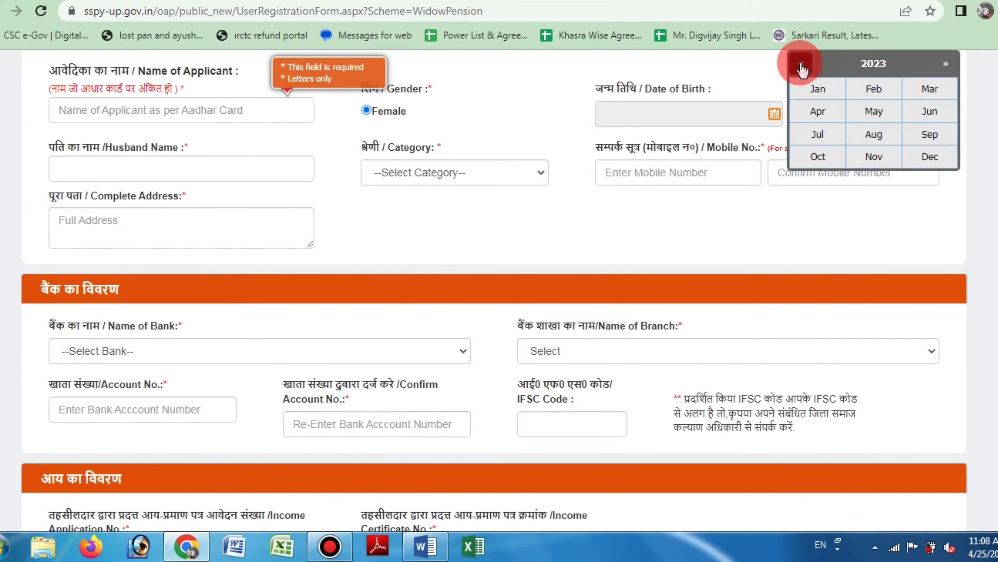
{"action": "left_click", "coordinate": [874, 65]}
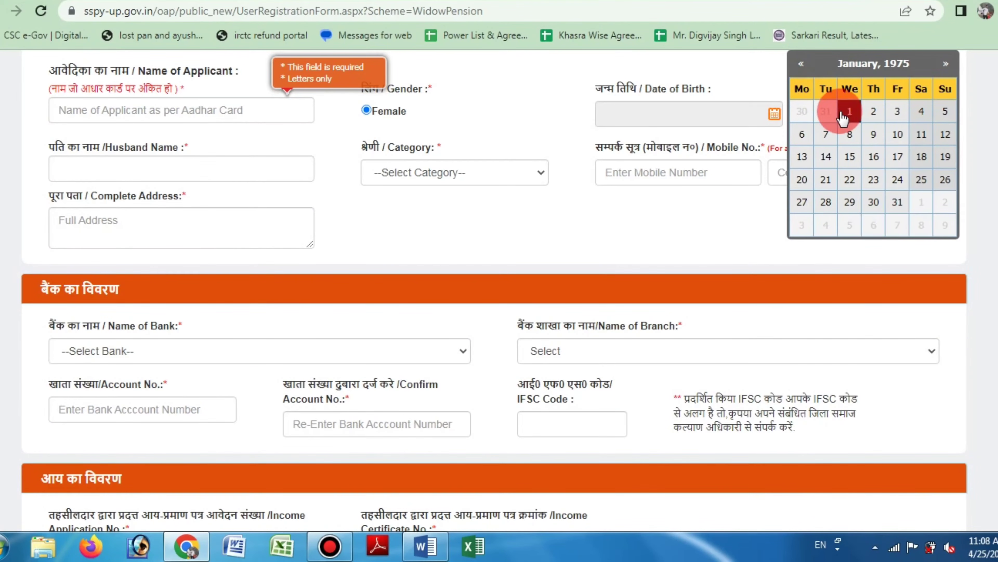
{"action": "left_click", "coordinate": [848, 111]}
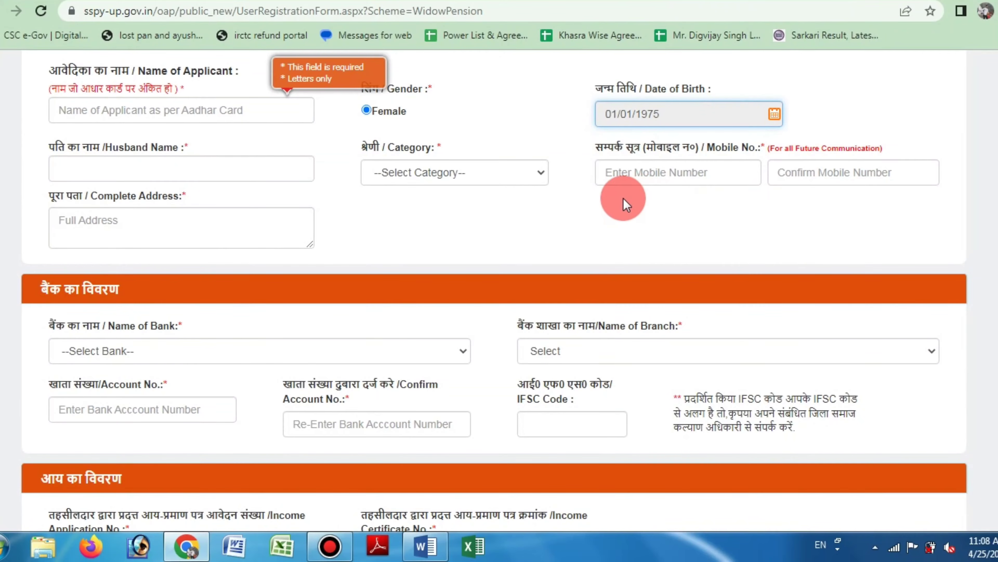
{"action": "left_click", "coordinate": [111, 168]}
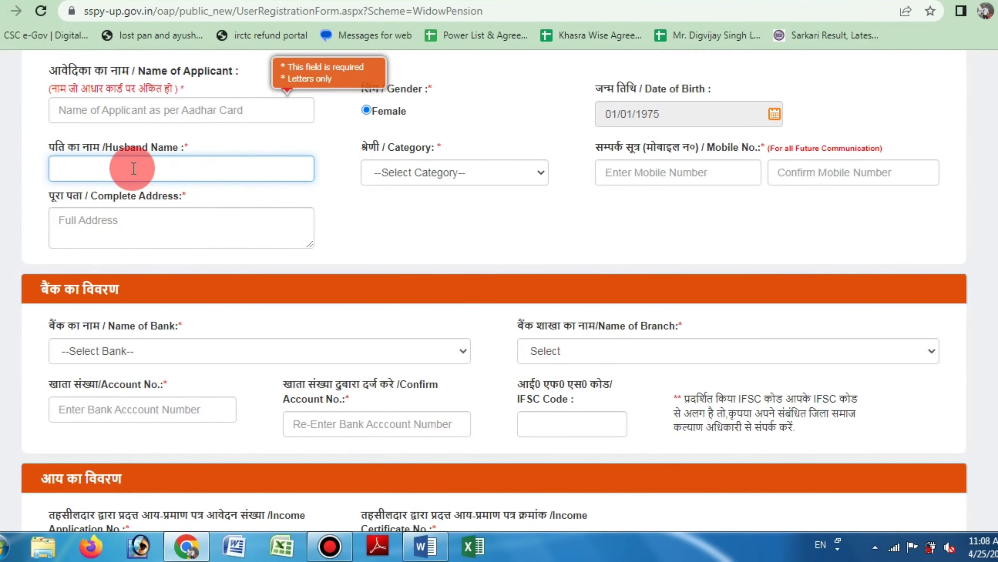
- Choose OBC as the category, then move through the mobile number and address fields
{"action": "left_click", "coordinate": [475, 176]}
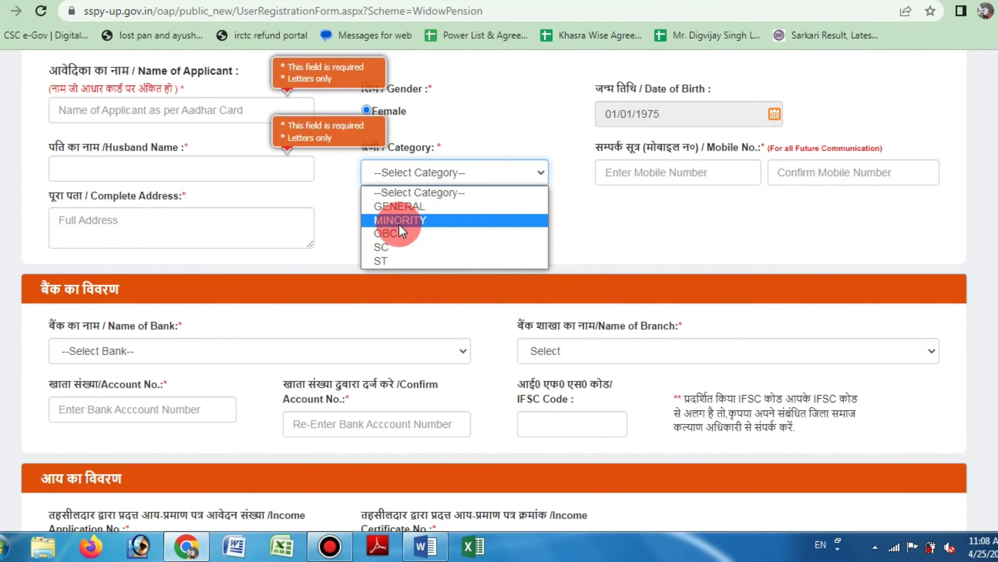
{"action": "left_click", "coordinate": [403, 241]}
{"action": "left_click", "coordinate": [613, 172]}
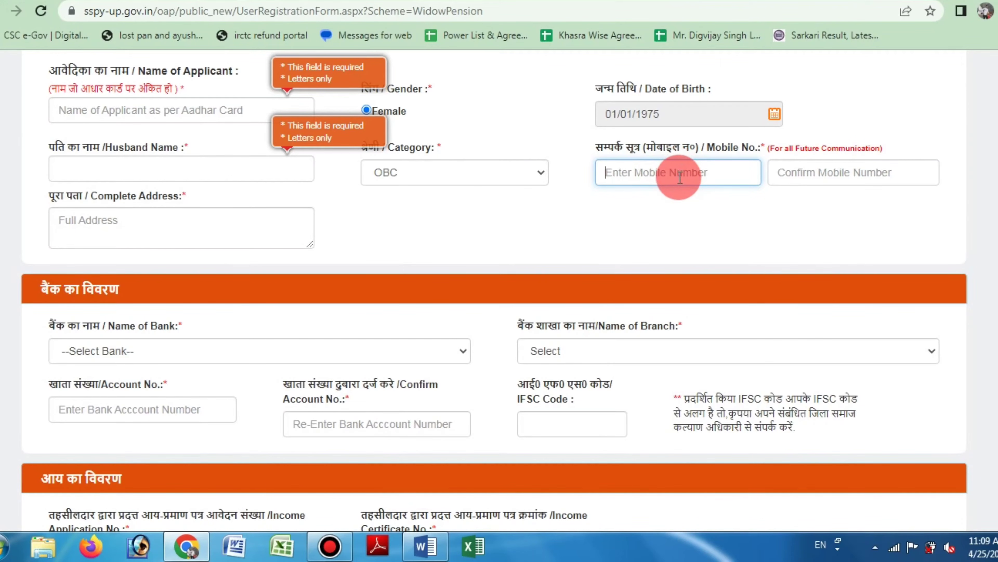
{"action": "left_click", "coordinate": [812, 176]}
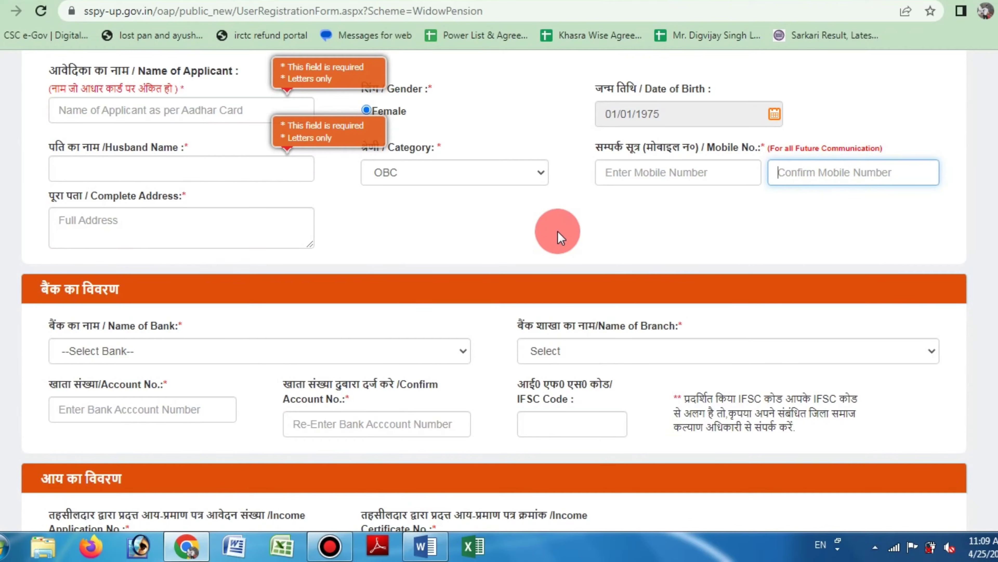
{"action": "left_click", "coordinate": [92, 225]}
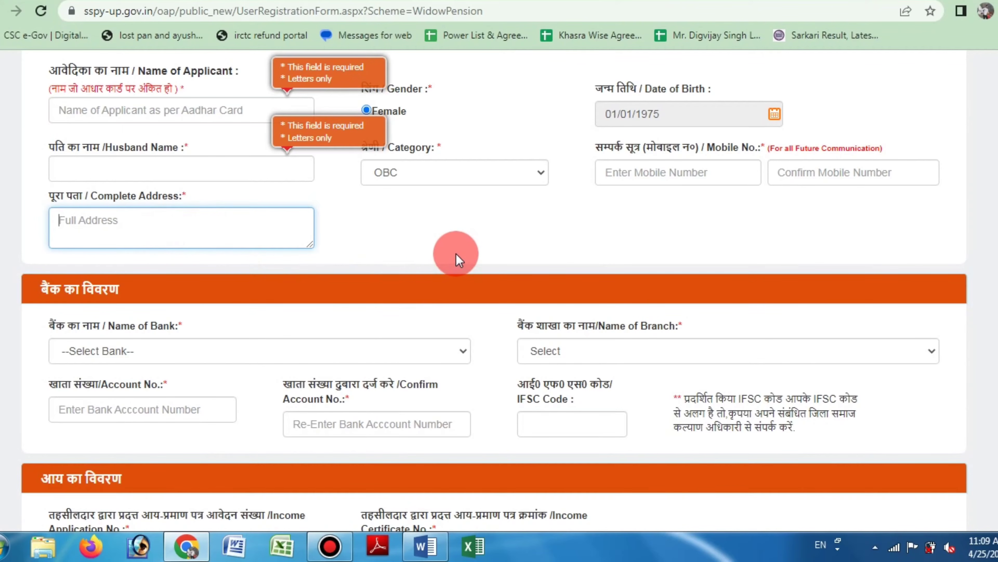
{"action": "scroll", "coordinate": [458, 259], "scroll_direction": "down", "scroll_amount": 2}
{"action": "scroll", "coordinate": [460, 232], "scroll_direction": "down", "scroll_amount": 4}
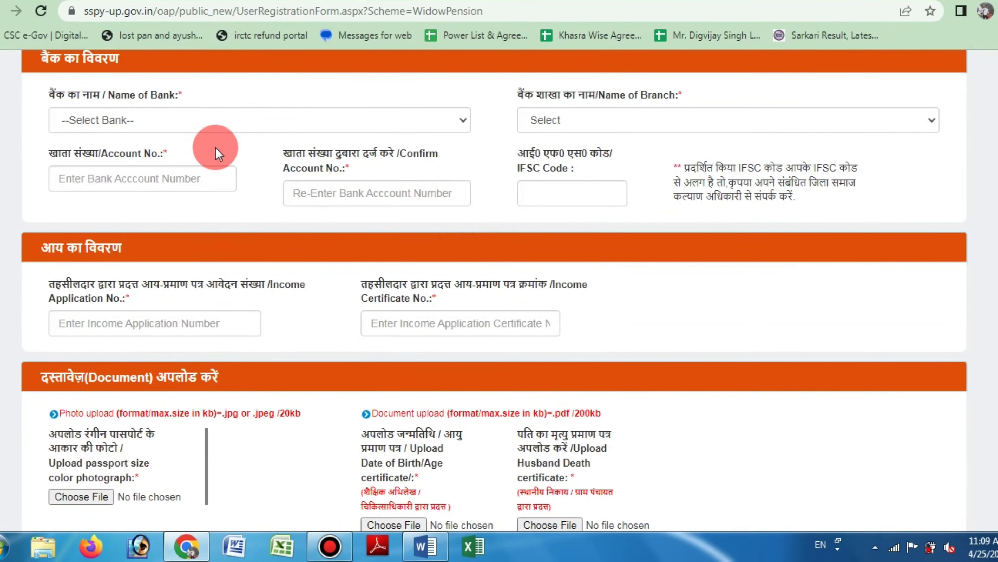
- Choose ARYAVART BANK with IBRAHIMABAD branch so IFSC BKID0ARYAGB fills in
{"action": "left_click", "coordinate": [165, 119]}
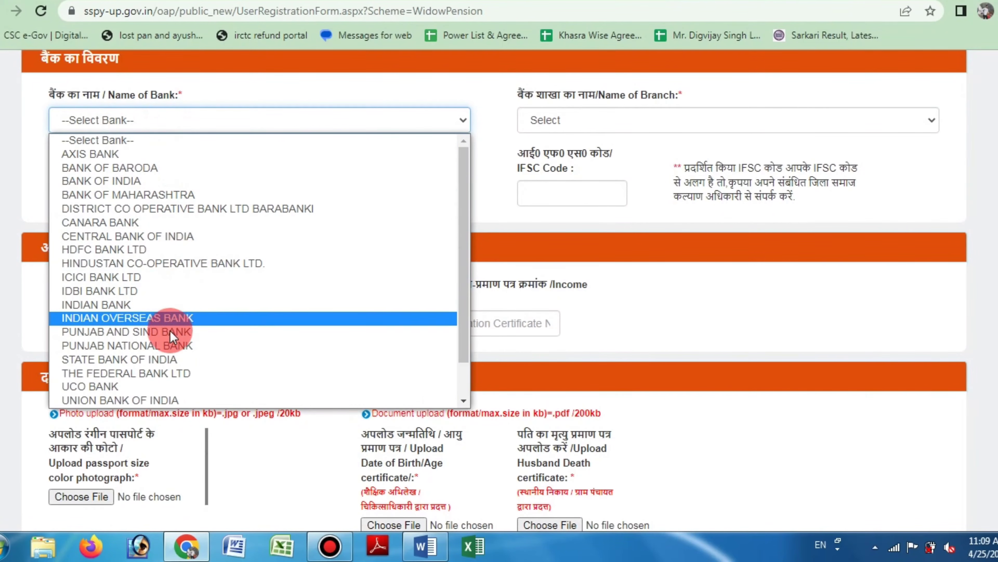
{"action": "scroll", "coordinate": [173, 372], "scroll_direction": "down", "scroll_amount": 1}
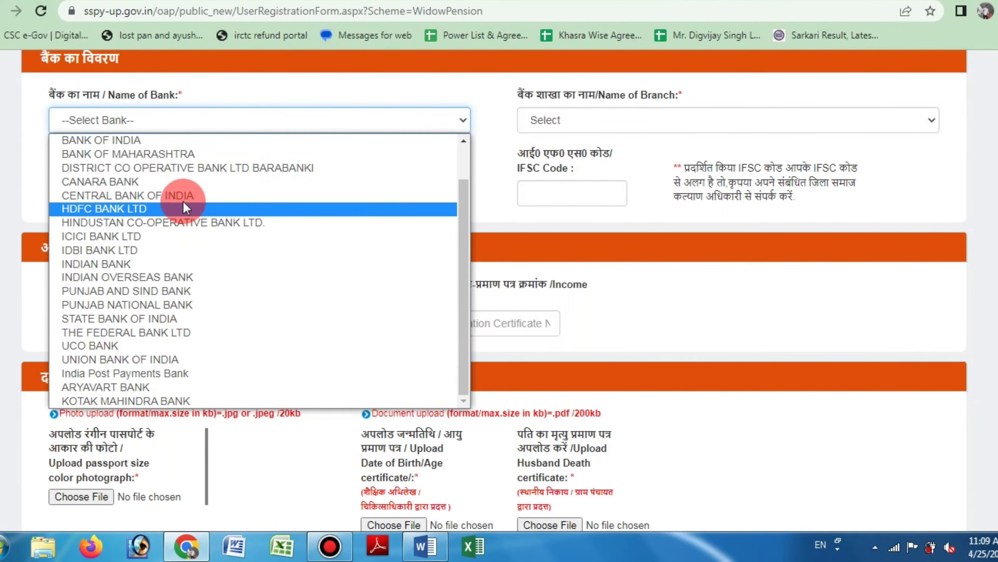
{"action": "left_click", "coordinate": [178, 386]}
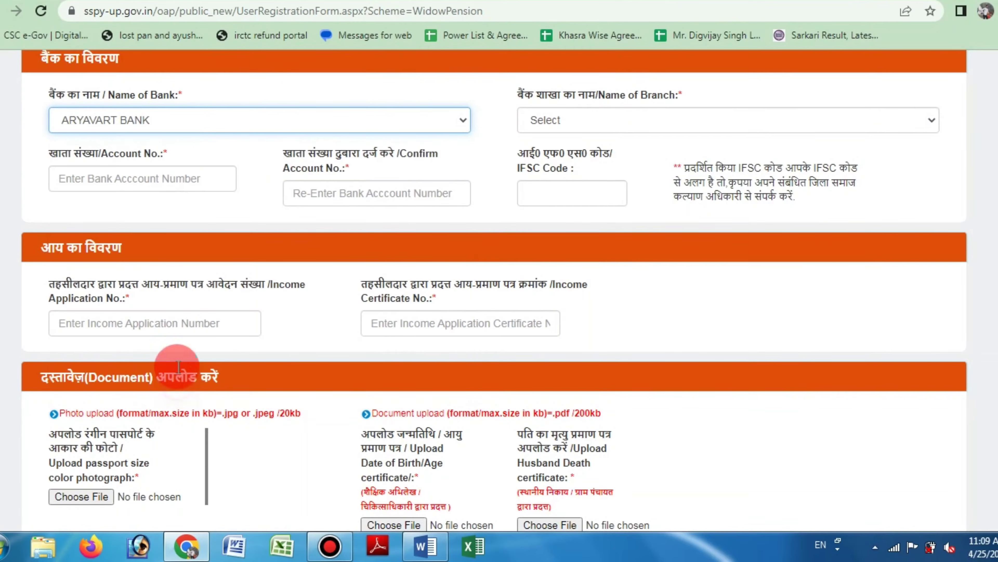
{"action": "left_click", "coordinate": [524, 125]}
{"action": "scroll", "coordinate": [584, 230], "scroll_direction": "up", "scroll_amount": 10}
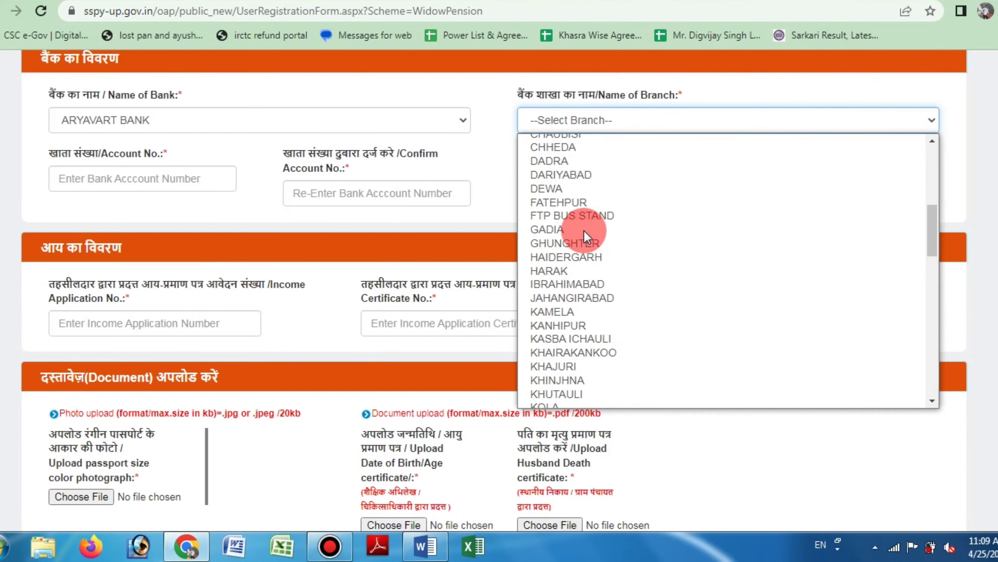
{"action": "left_click", "coordinate": [576, 285]}
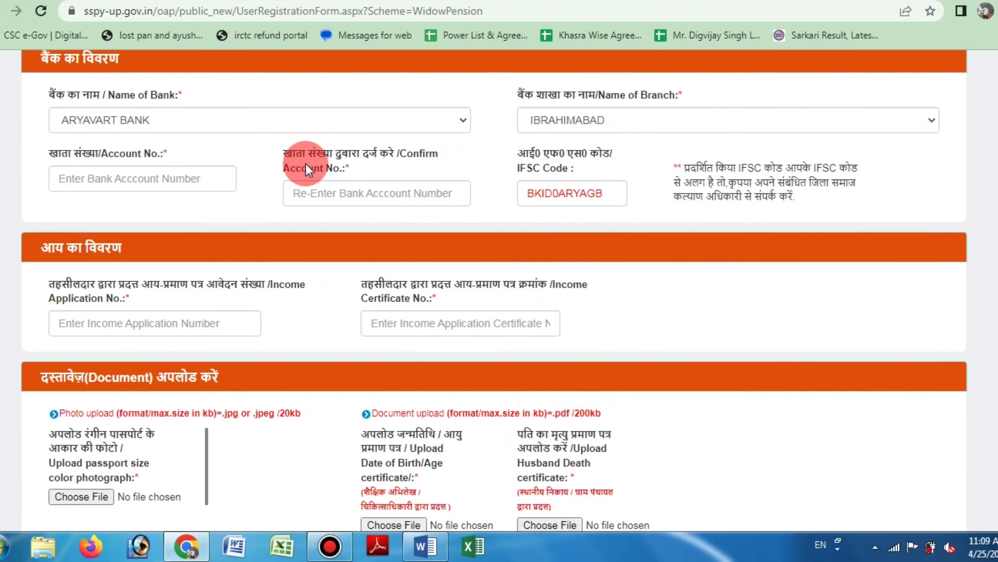
{"action": "left_click", "coordinate": [116, 182]}
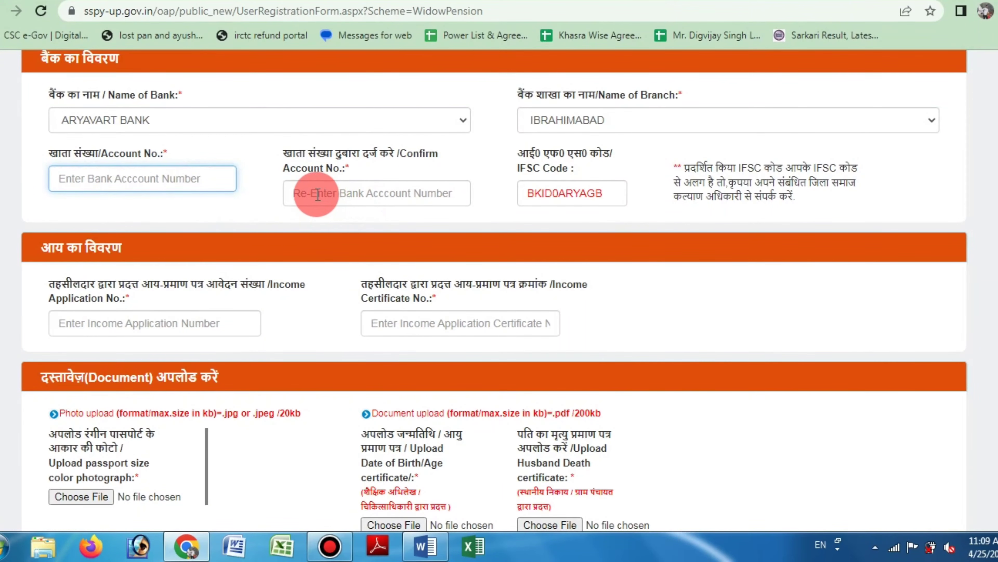
{"action": "left_click", "coordinate": [350, 191]}
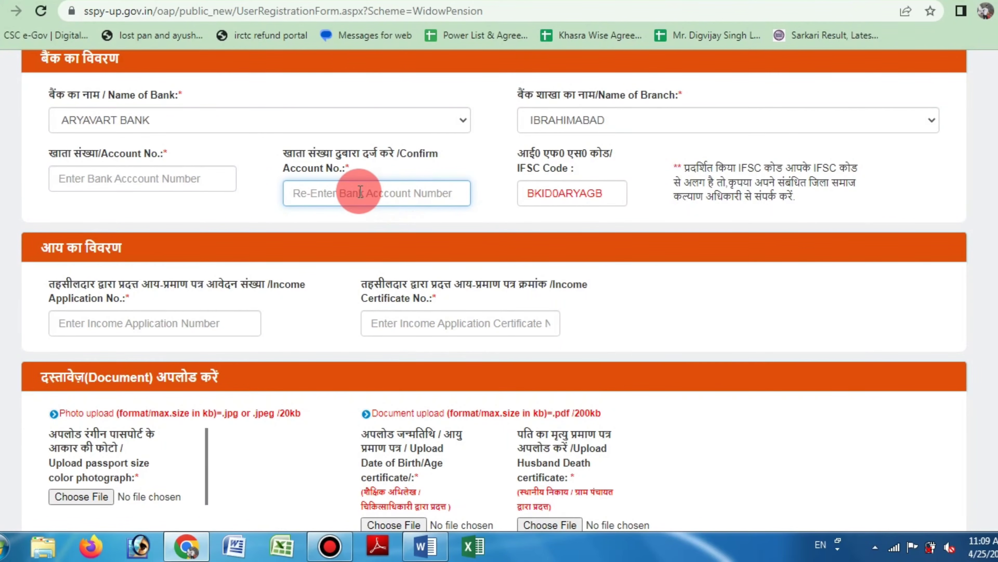
- Pass the income application and certificate fields, tick the declaration, and enter captcha 11373
{"action": "scroll", "coordinate": [325, 263], "scroll_direction": "down", "scroll_amount": 2}
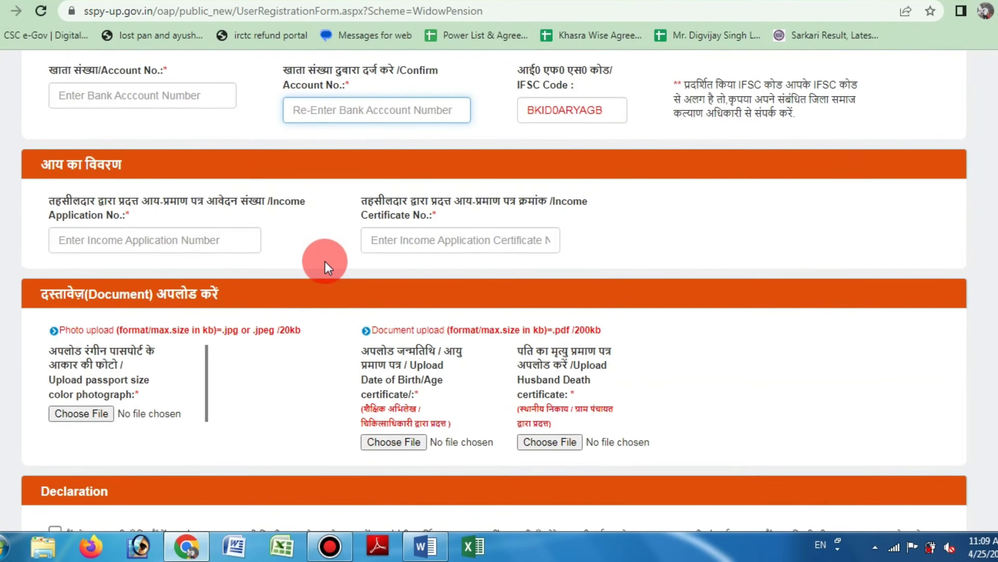
{"action": "left_click", "coordinate": [146, 167]}
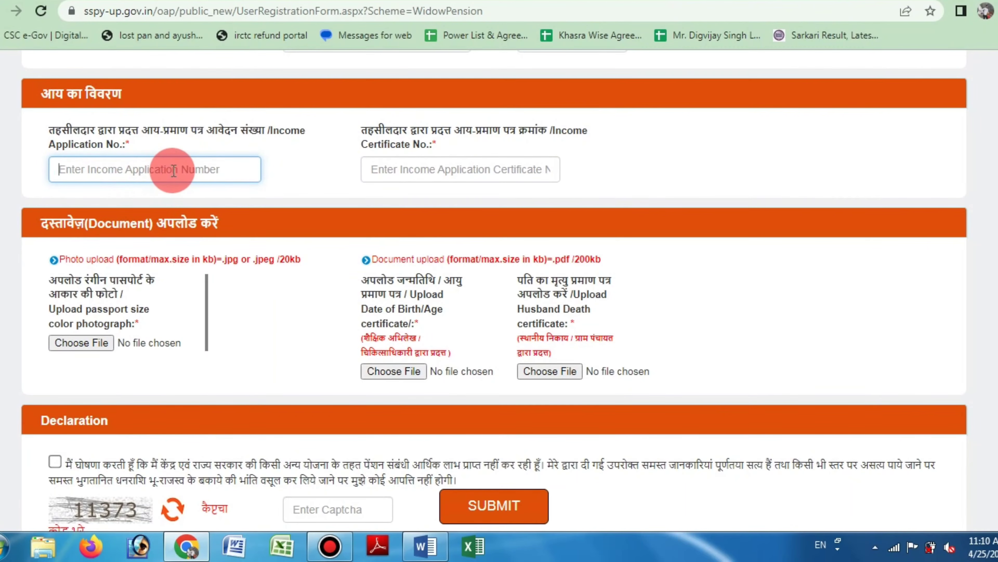
{"action": "left_click", "coordinate": [441, 164]}
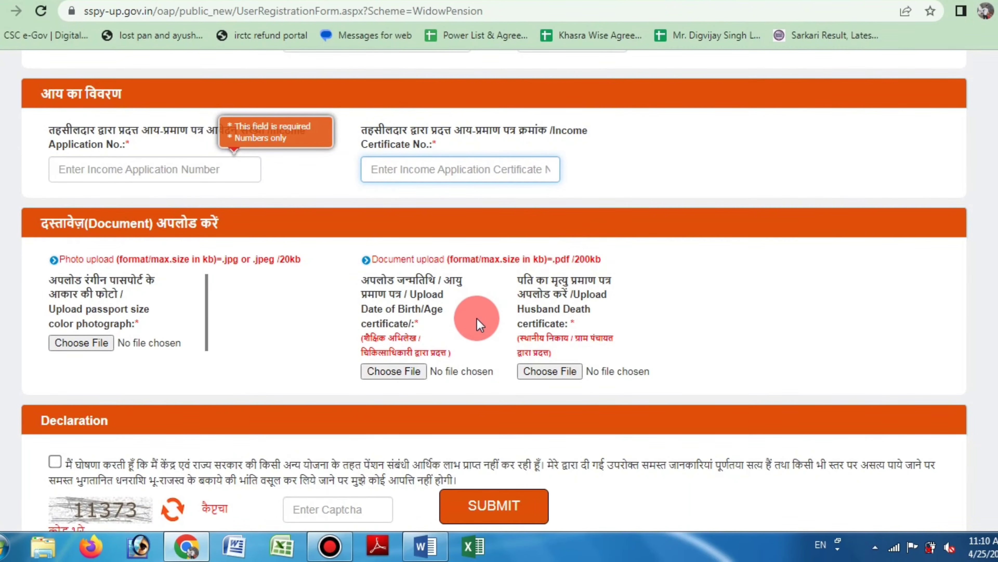
{"action": "scroll", "coordinate": [477, 324], "scroll_direction": "down", "scroll_amount": 2}
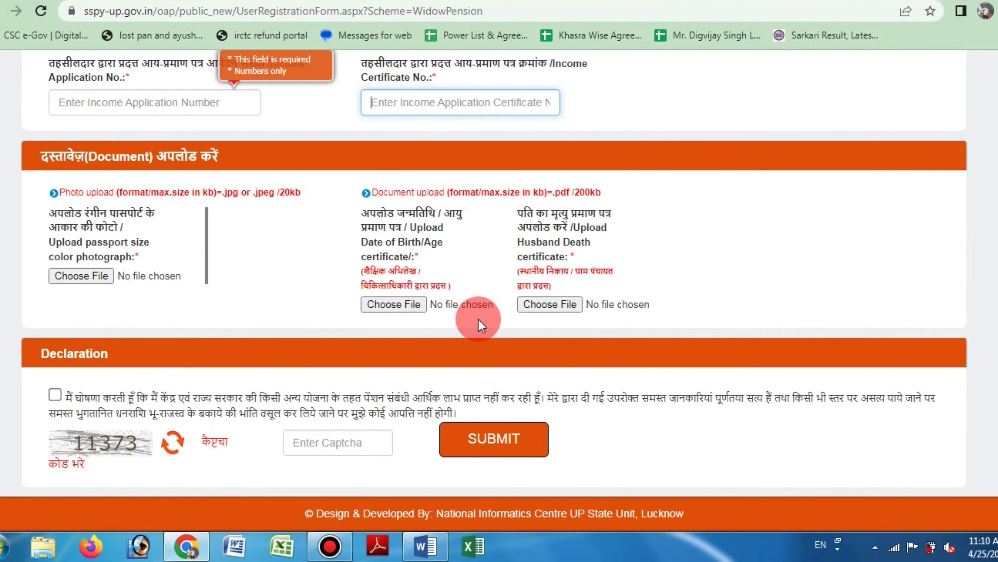
{"action": "left_click", "coordinate": [57, 396]}
{"action": "left_click", "coordinate": [334, 433]}
{"action": "type", "text": "11373"}
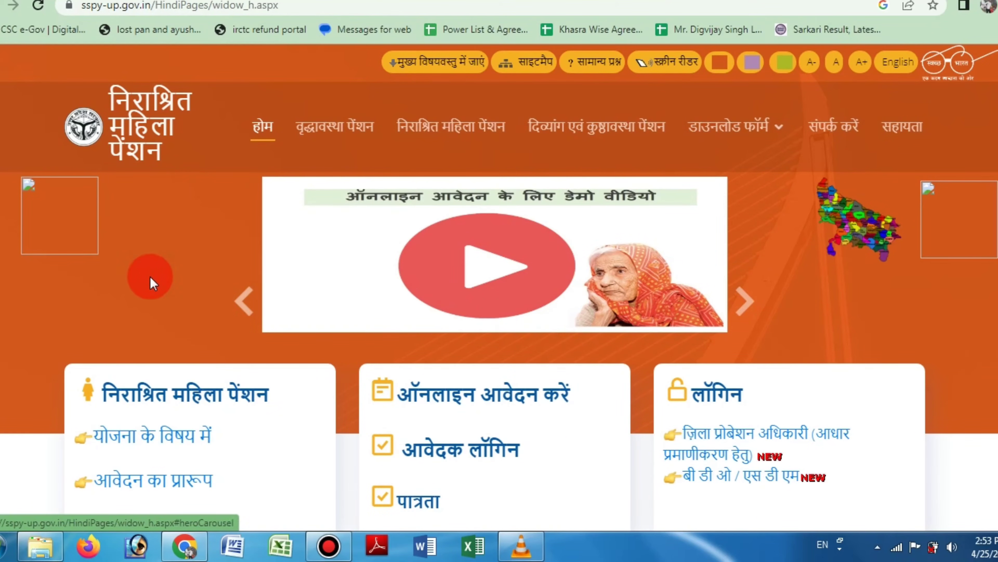
- Go to the applicant login page and select Widow Pension as the scheme
{"action": "scroll", "coordinate": [552, 379], "scroll_direction": "down", "scroll_amount": 5}
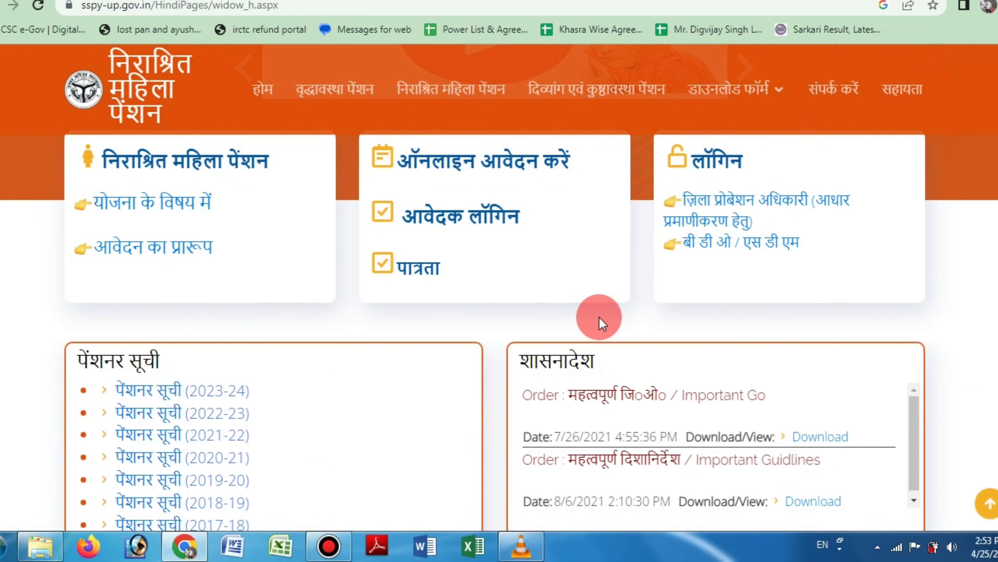
{"action": "scroll", "coordinate": [597, 317], "scroll_direction": "down", "scroll_amount": 5}
{"action": "scroll", "coordinate": [598, 317], "scroll_direction": "up", "scroll_amount": 10}
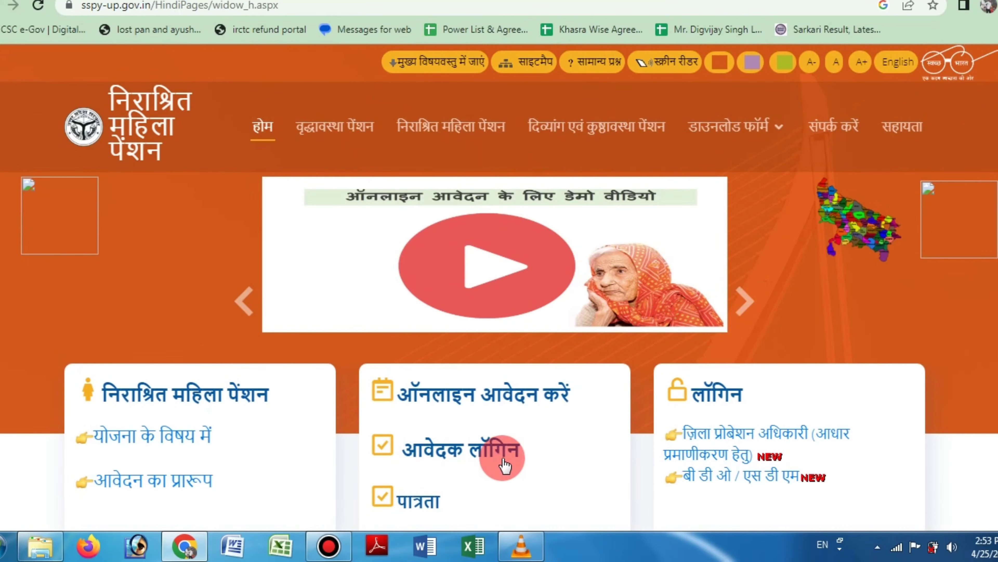
{"action": "left_click", "coordinate": [443, 448]}
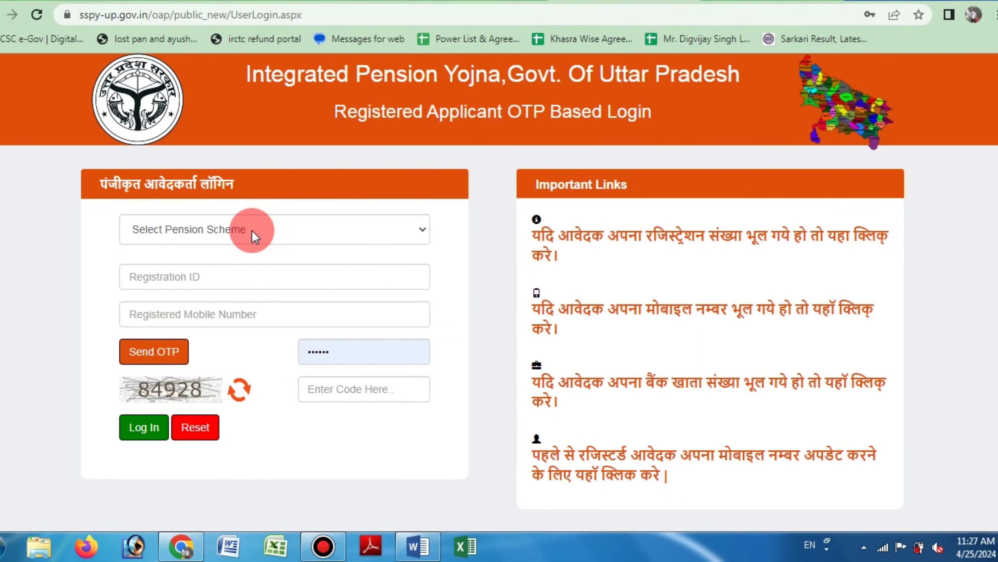
{"action": "left_click", "coordinate": [252, 229]}
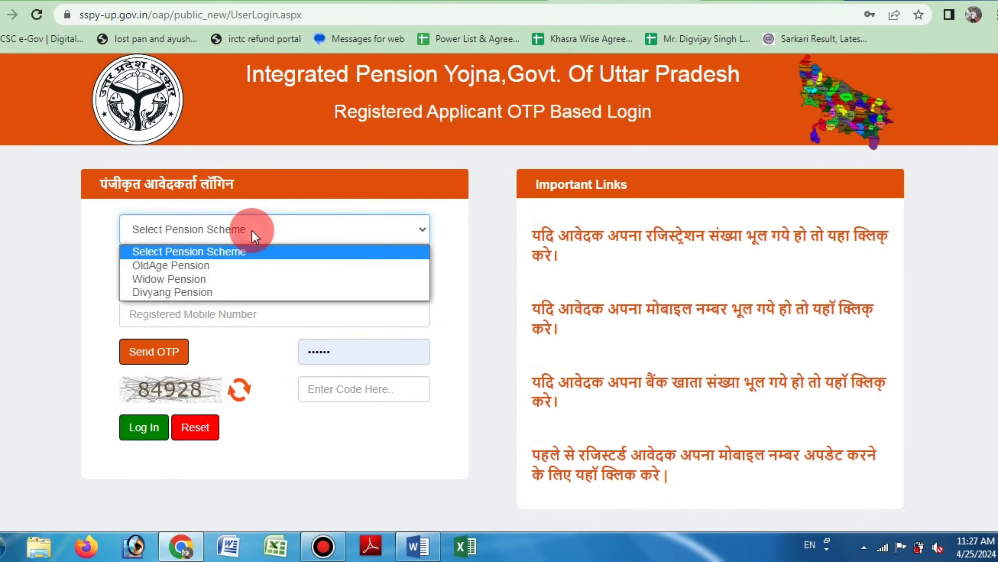
{"action": "left_click", "coordinate": [182, 278]}
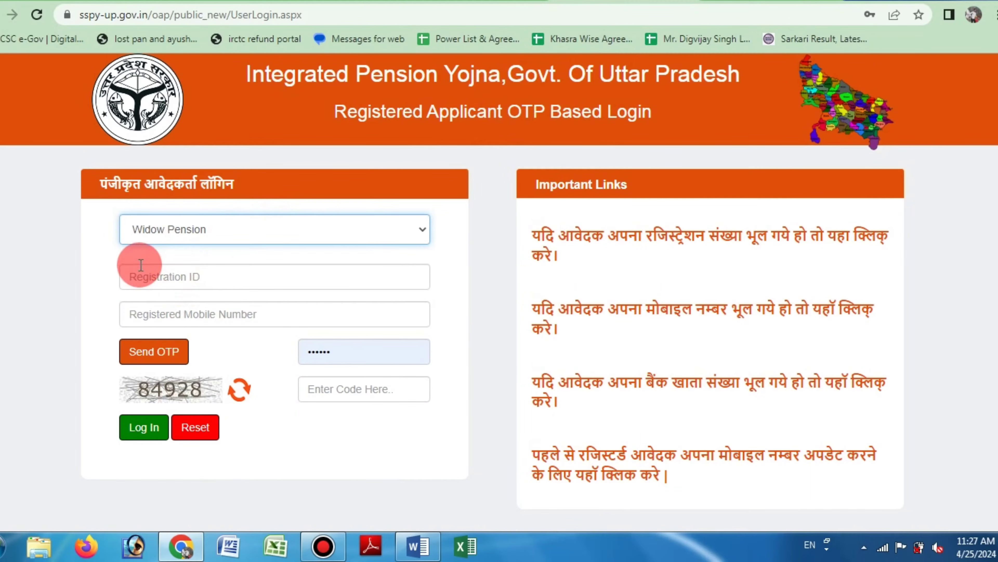
- Enter the registration ID and registered mobile number, request the OTP, fill OTP and captcha, and log in
{"action": "left_click", "coordinate": [174, 276]}
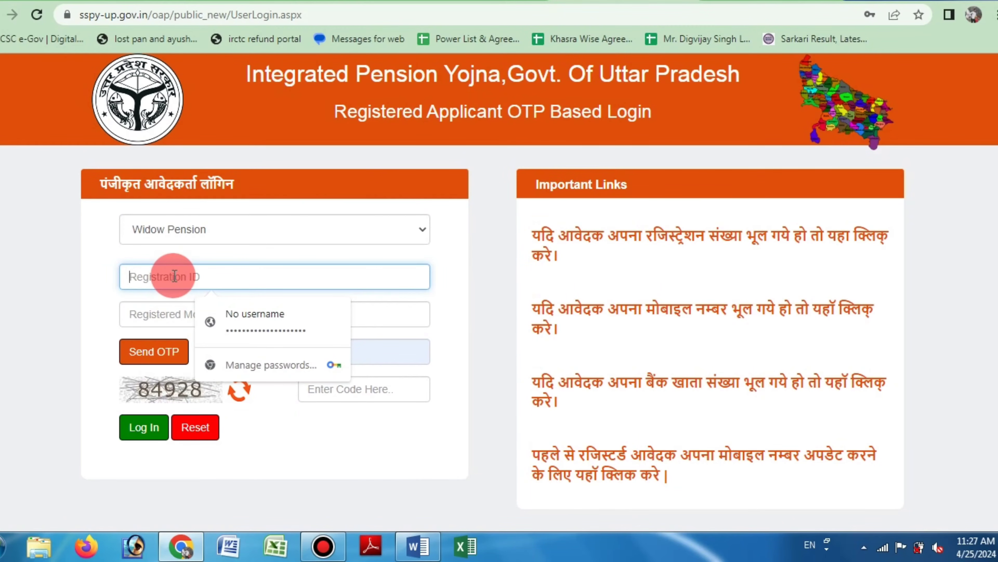
{"action": "key", "text": "ctrl+v"}
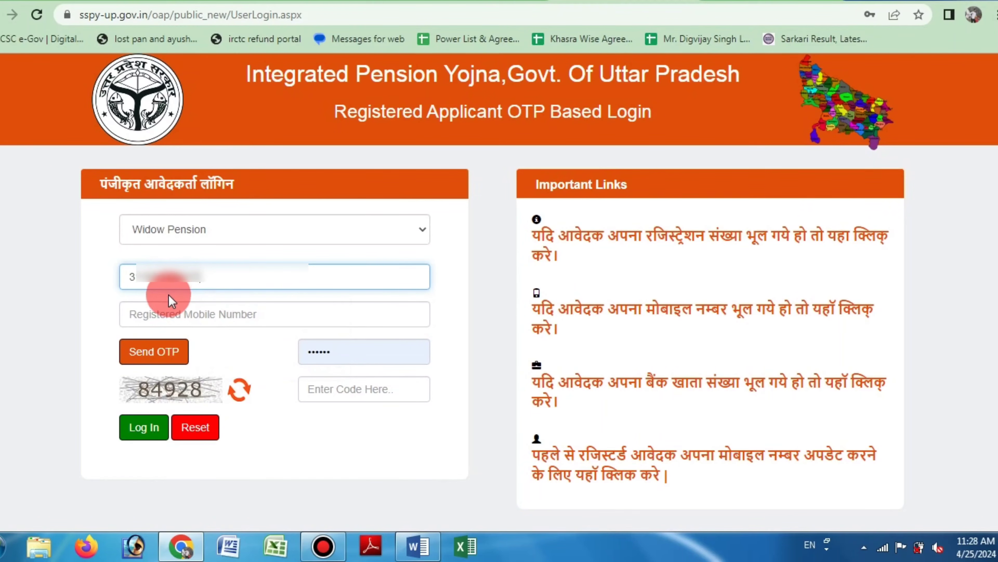
{"action": "left_click", "coordinate": [174, 313]}
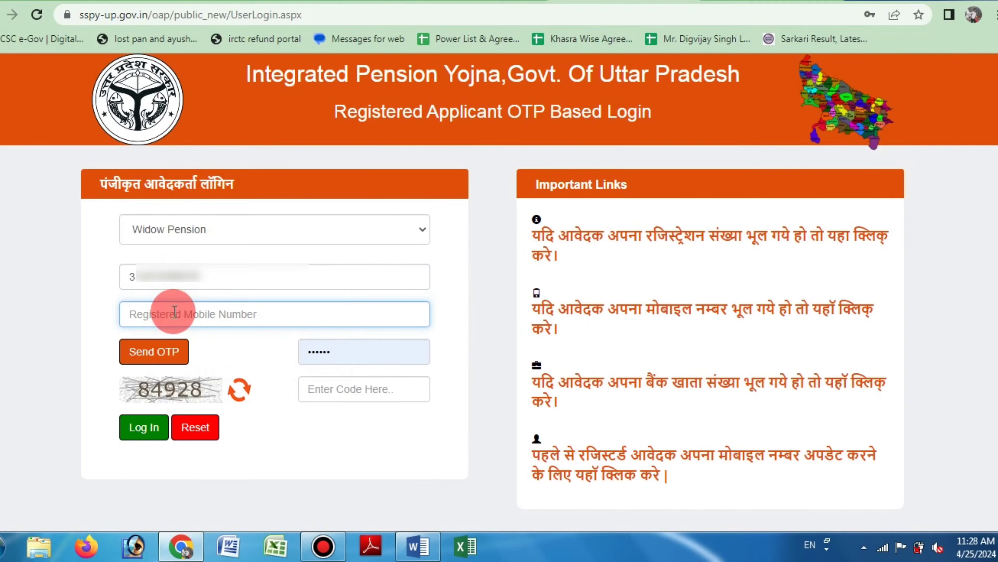
{"action": "type", "text": "945"}
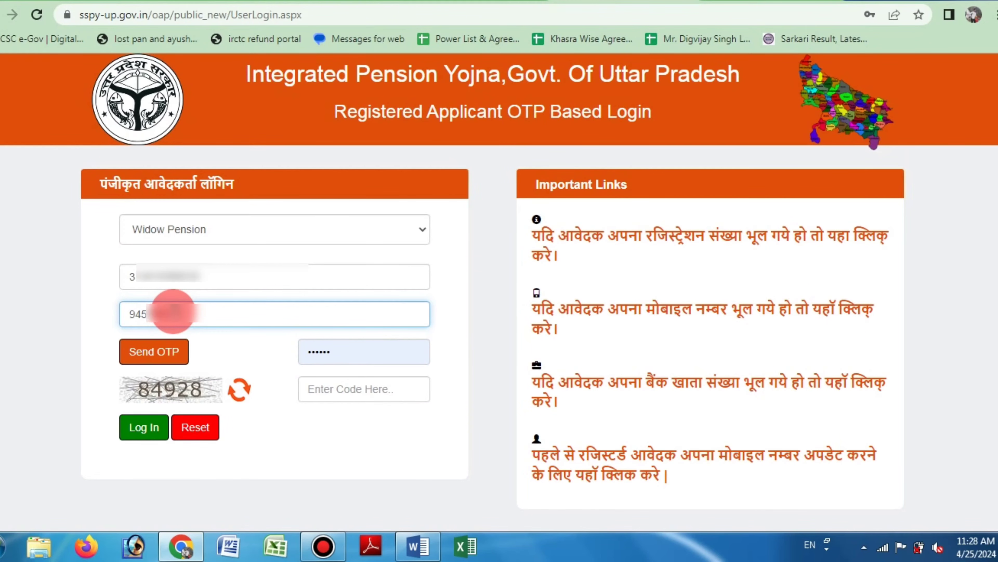
{"action": "left_click", "coordinate": [147, 354]}
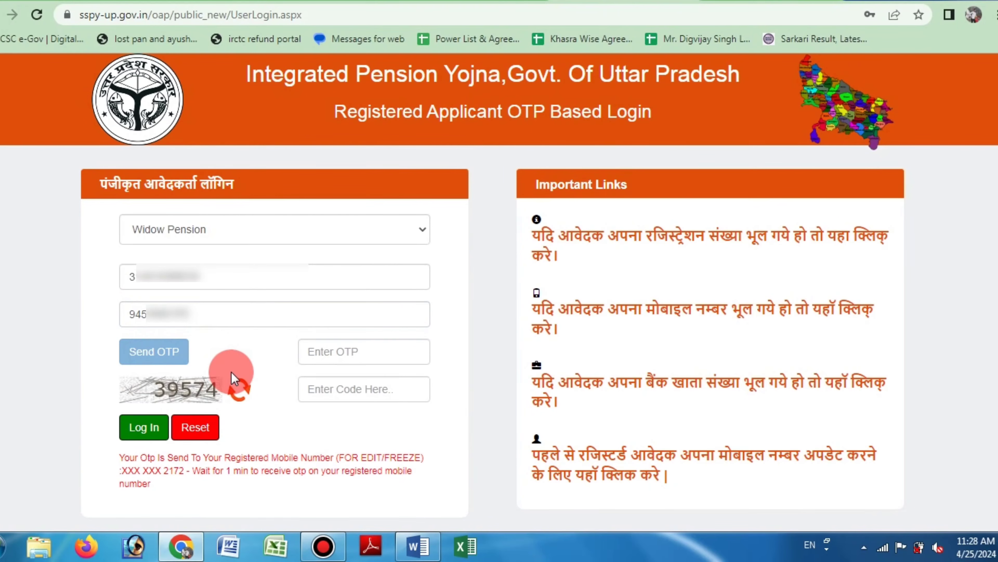
{"action": "left_click", "coordinate": [353, 354]}
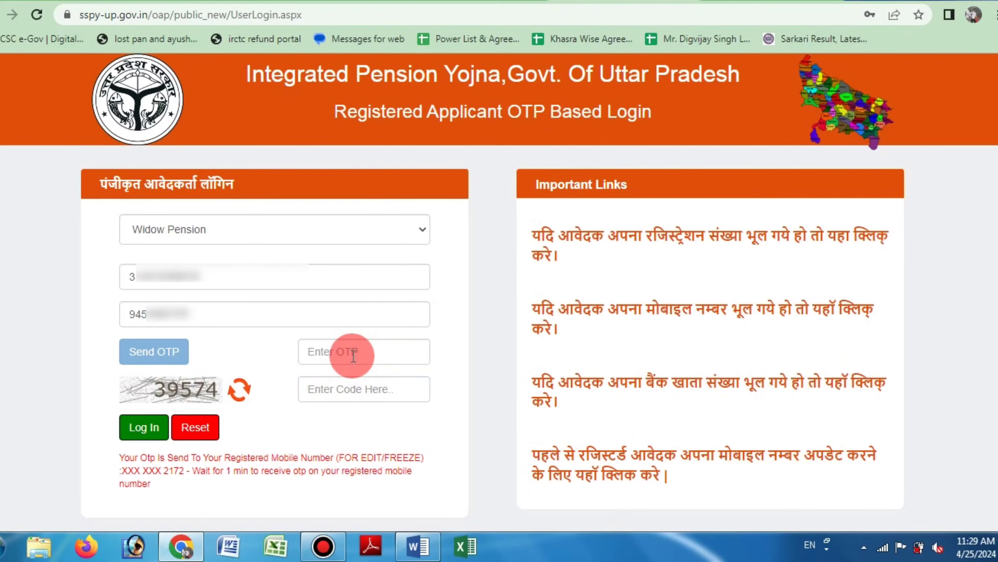
{"action": "left_click", "coordinate": [353, 355]}
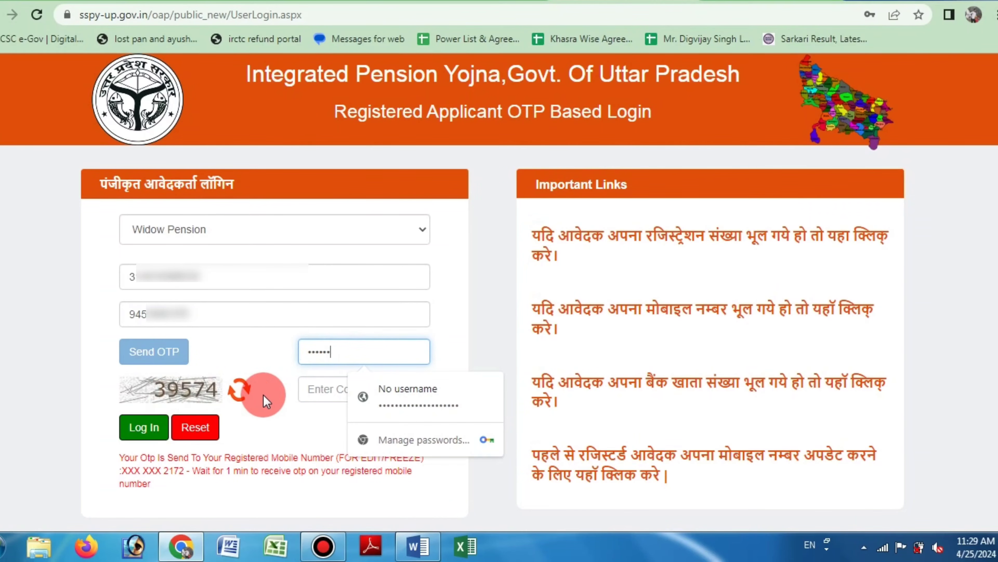
{"action": "left_click", "coordinate": [321, 389]}
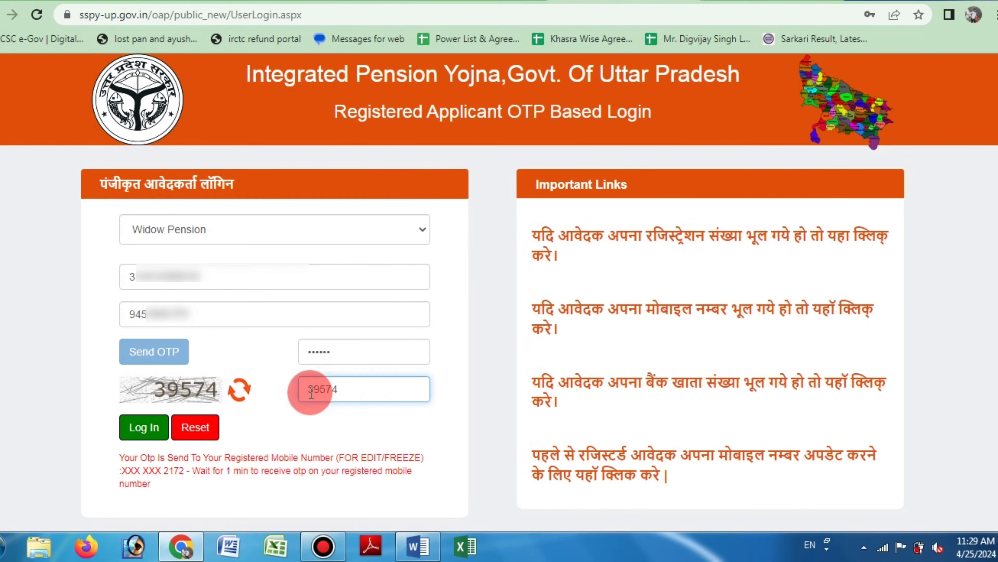
{"action": "left_click", "coordinate": [141, 428]}
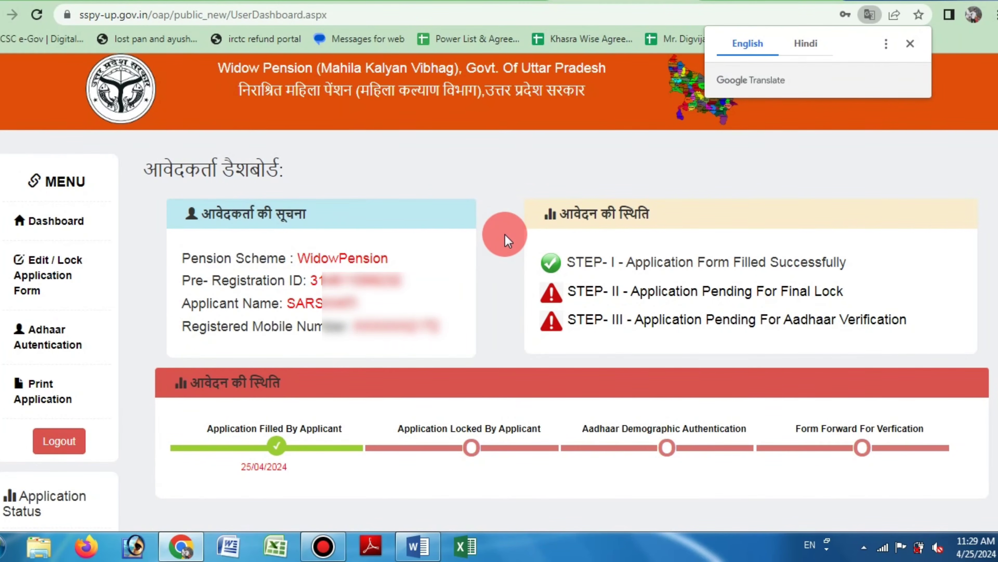
- Close the Google Translate offer on the applicant dashboard and scroll through it
{"action": "left_click", "coordinate": [910, 43]}
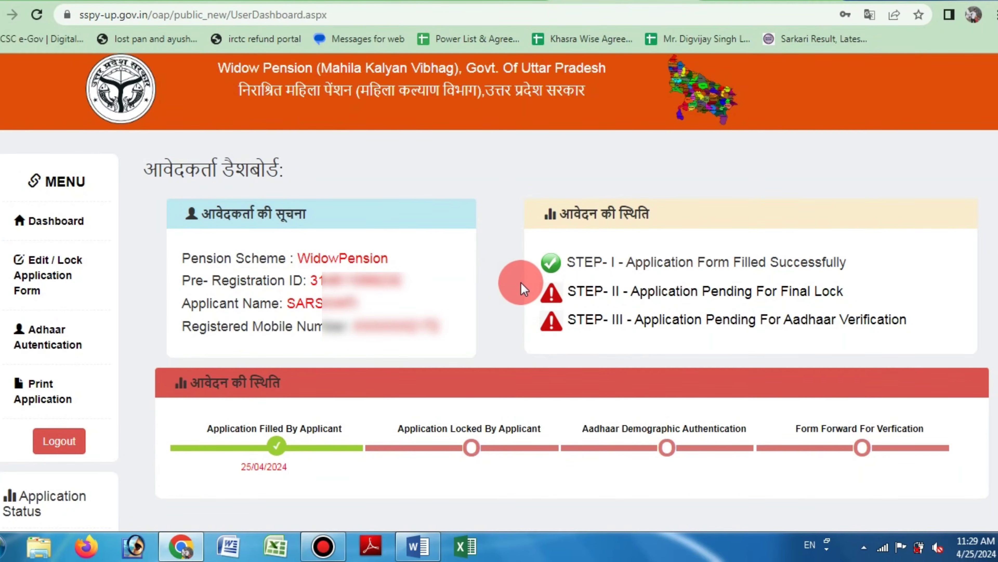
{"action": "scroll", "coordinate": [522, 282], "scroll_direction": "down", "scroll_amount": 5}
{"action": "scroll", "coordinate": [523, 289], "scroll_direction": "up", "scroll_amount": 5}
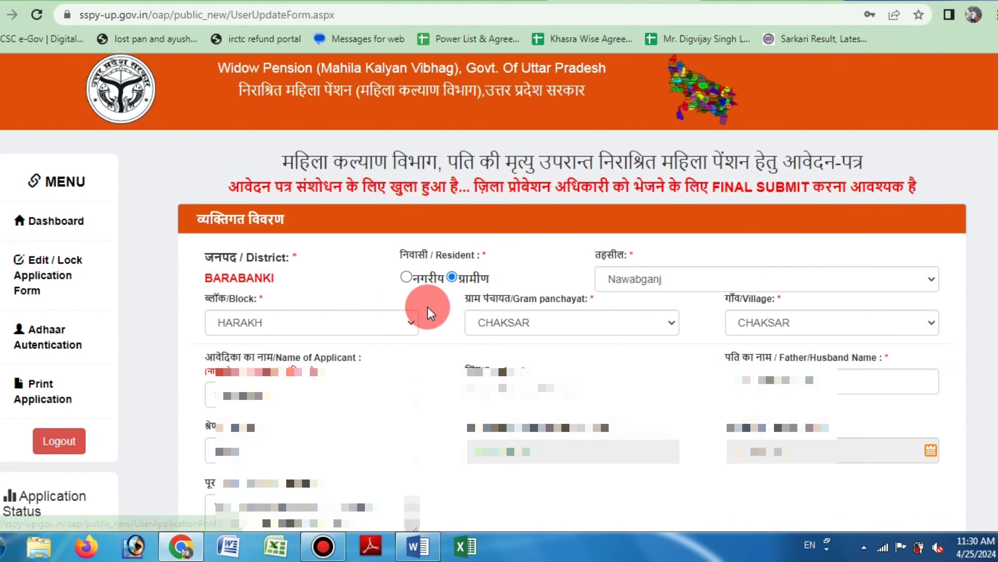
- Open the widow pension application form and scroll down to the Declaration section
{"action": "left_click", "coordinate": [471, 274]}
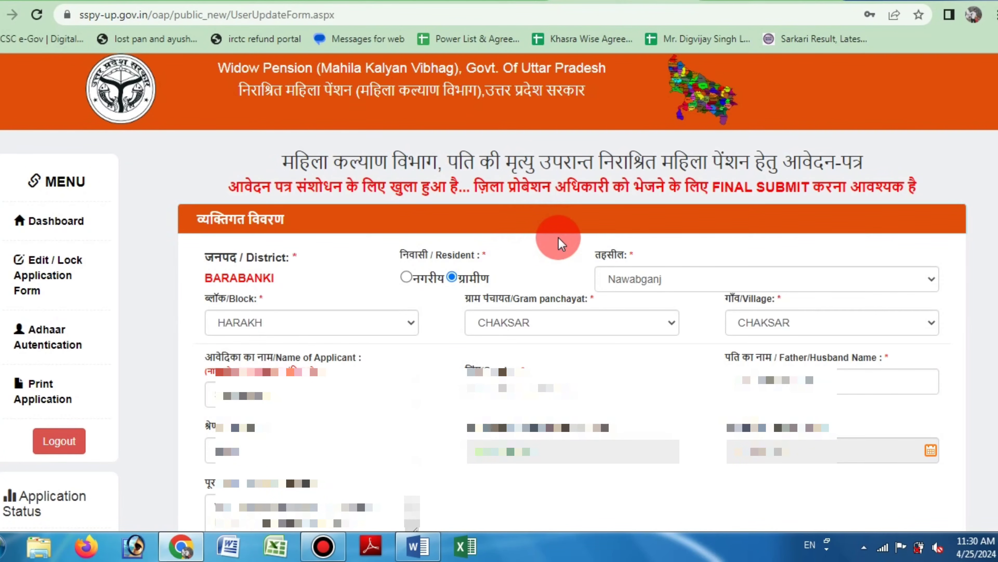
{"action": "scroll", "coordinate": [559, 240], "scroll_direction": "down", "scroll_amount": 5}
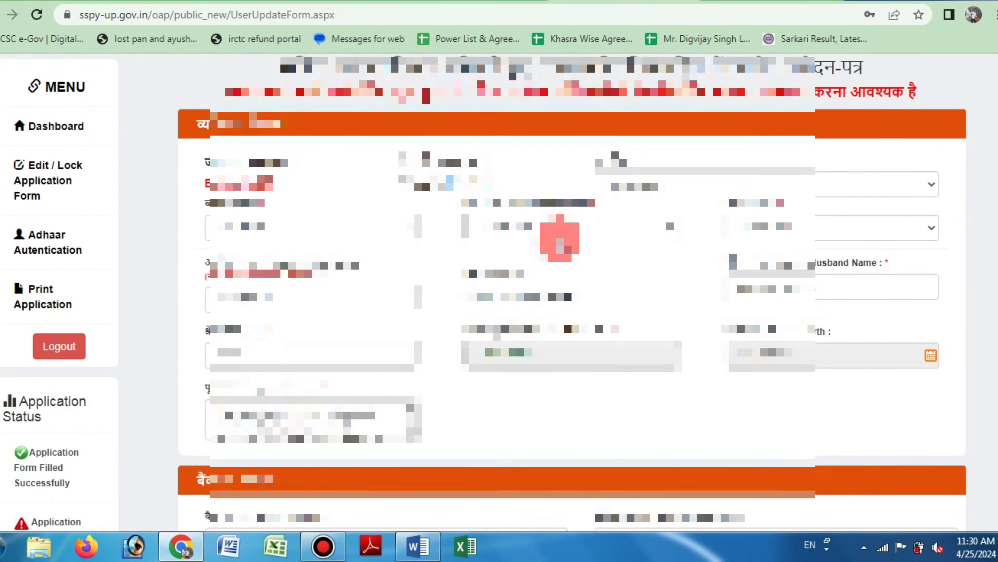
{"action": "scroll", "coordinate": [560, 253], "scroll_direction": "down", "scroll_amount": 3}
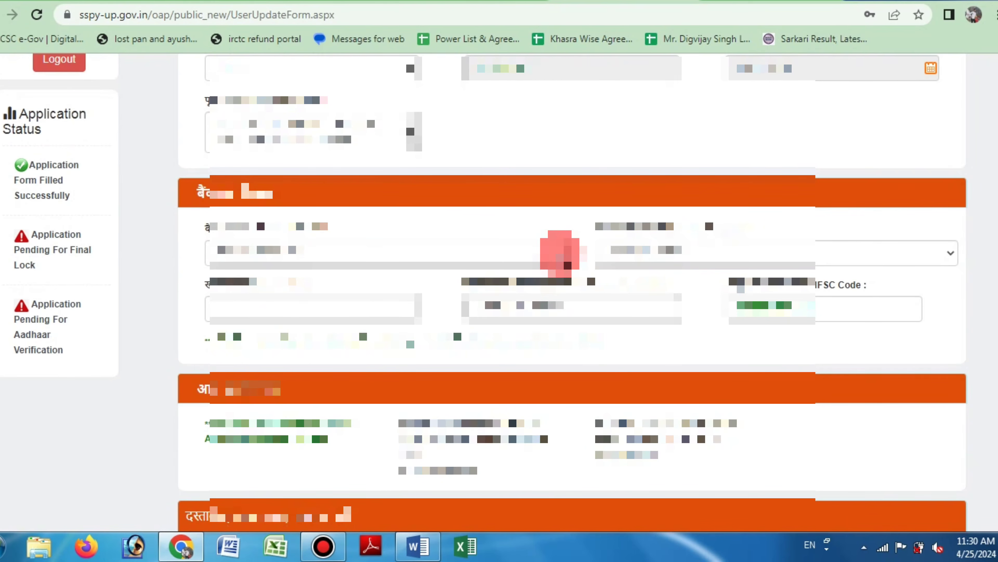
{"action": "scroll", "coordinate": [560, 254], "scroll_direction": "down", "scroll_amount": 2}
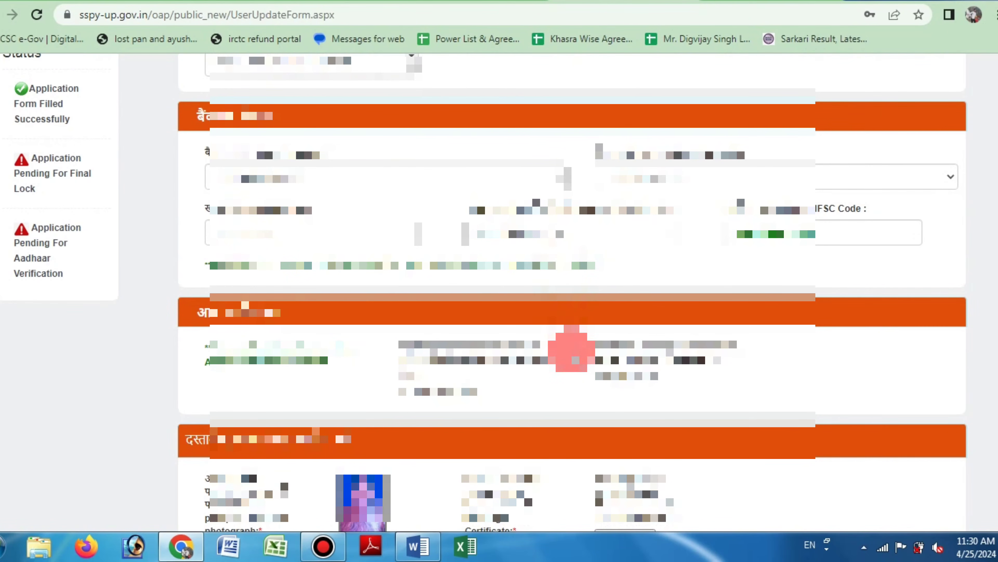
{"action": "scroll", "coordinate": [576, 368], "scroll_direction": "down", "scroll_amount": 6}
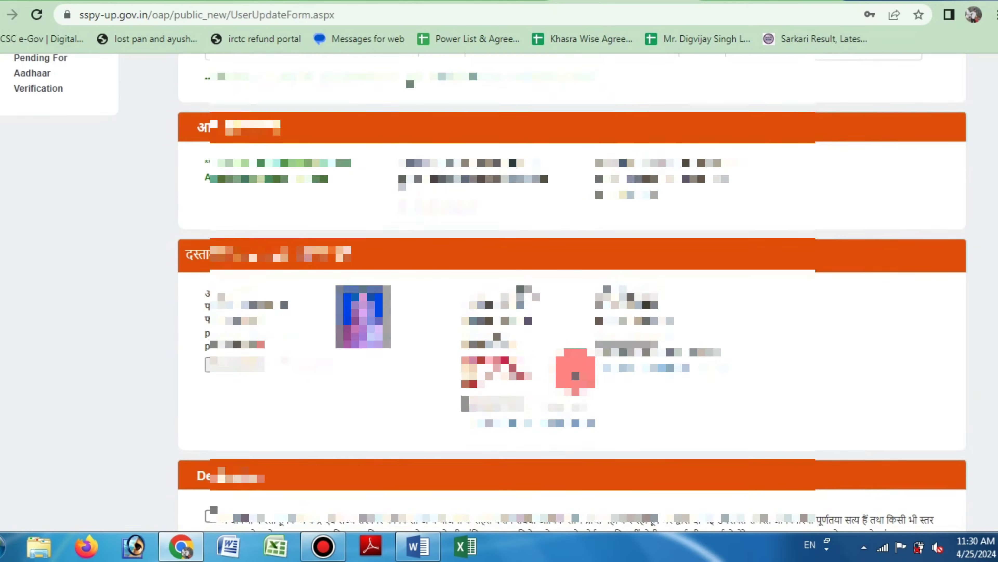
- Accept the declaration, enter captcha 25696 and finally submit the application
{"action": "left_click", "coordinate": [211, 382]}
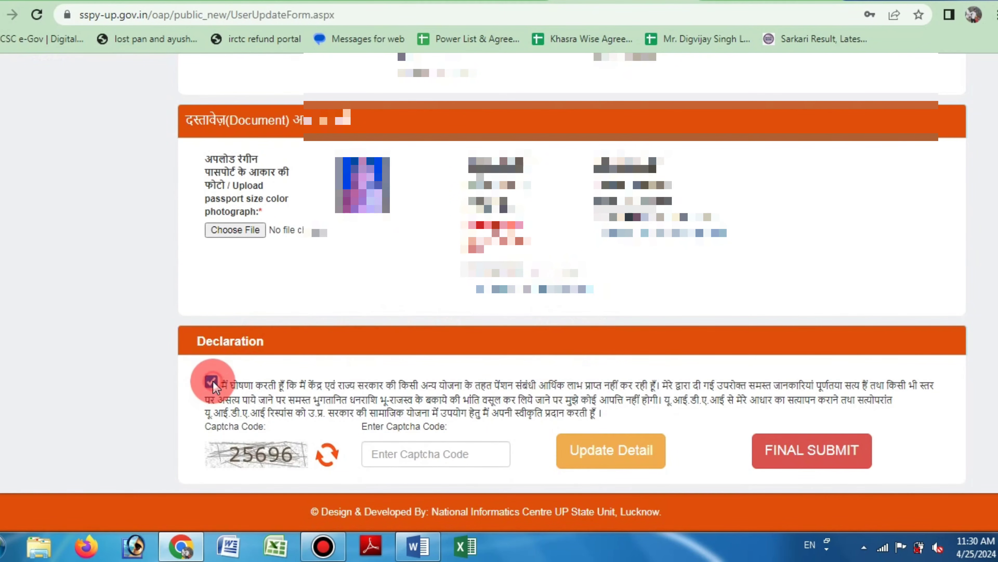
{"action": "left_click", "coordinate": [405, 454]}
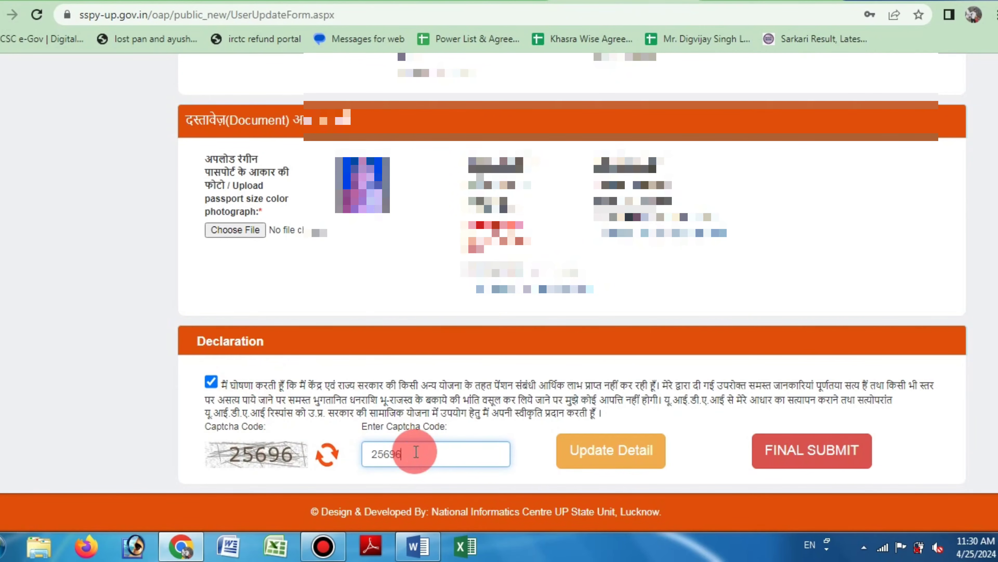
{"action": "left_click", "coordinate": [819, 456]}
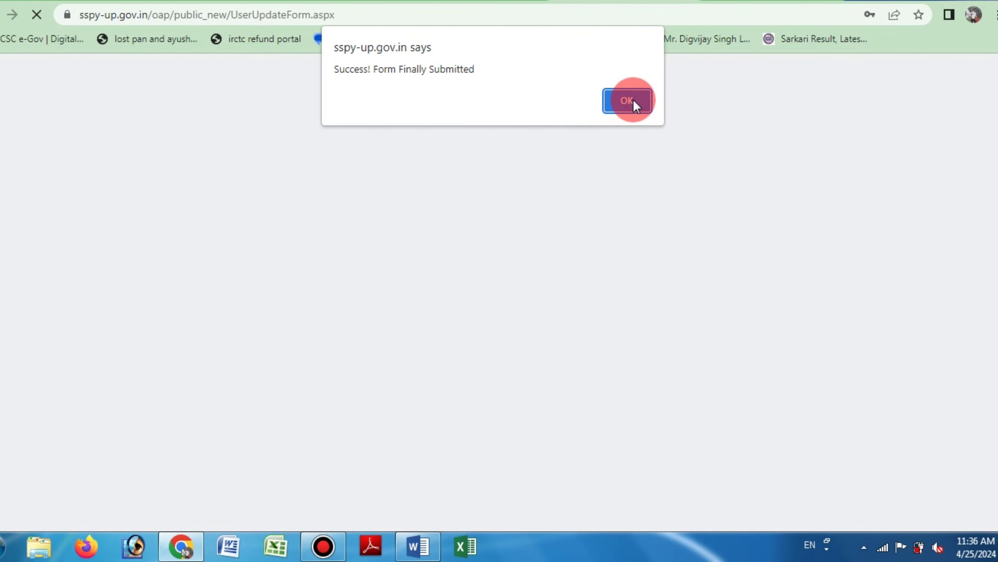
- Dismiss the 'Form Finally Submitted' alert and go to Adhaar Autentication in the menu
{"action": "left_click", "coordinate": [631, 102]}
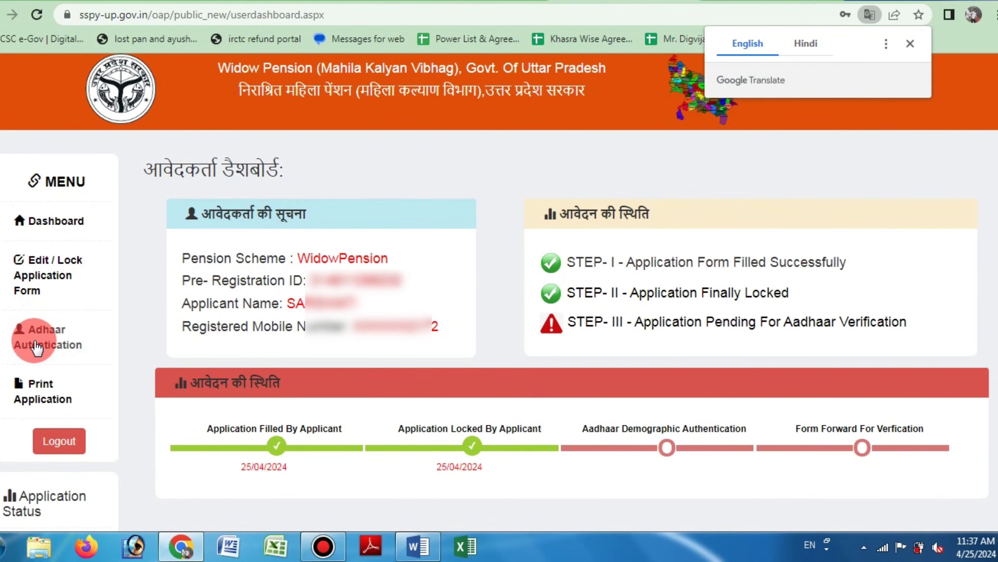
{"action": "left_click", "coordinate": [44, 340]}
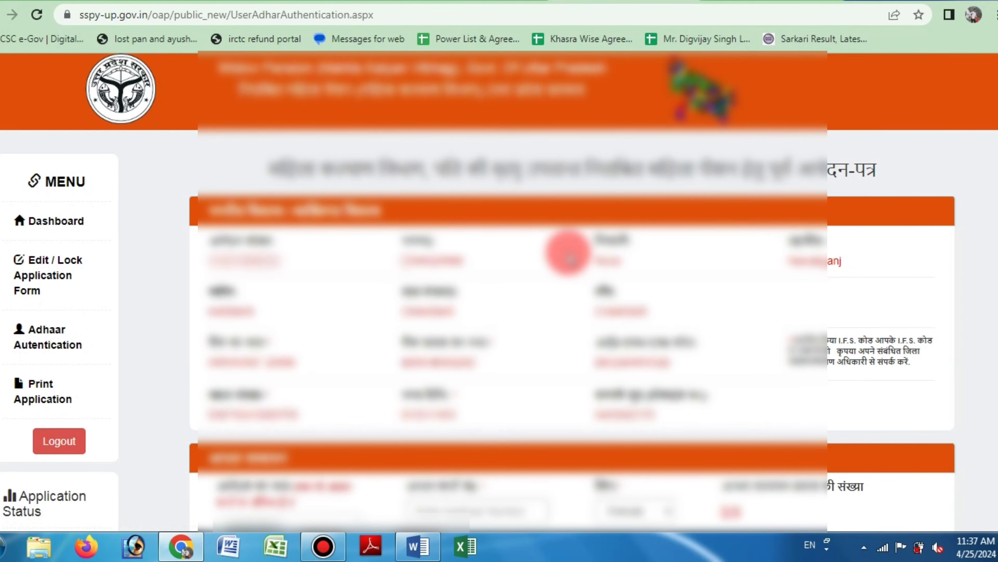
- Give UIDAI consent, enter captcha 51818 and run Aadhaar demographic authentication, confirming both alerts
{"action": "scroll", "coordinate": [564, 267], "scroll_direction": "down", "scroll_amount": 3}
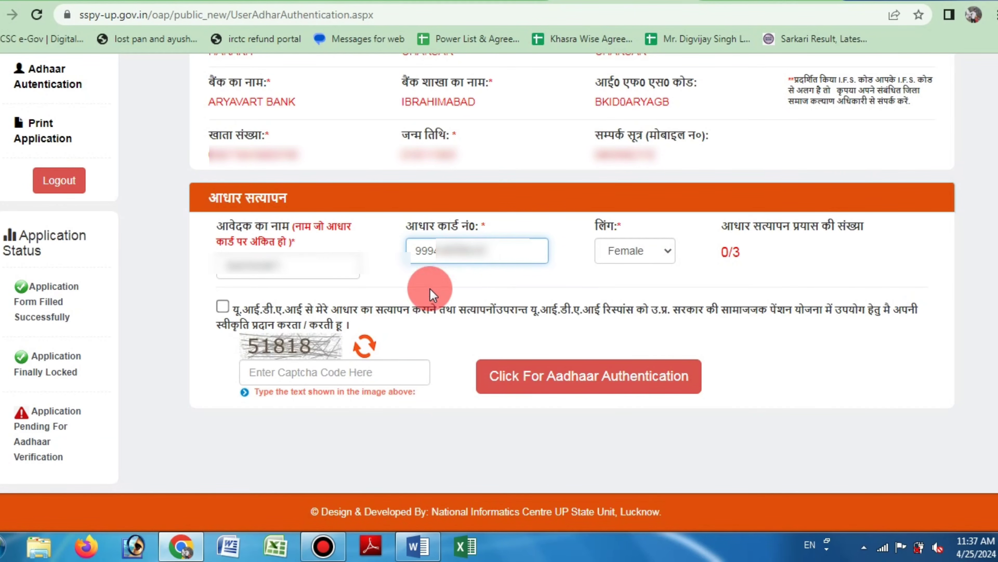
{"action": "left_click", "coordinate": [222, 306]}
{"action": "left_click", "coordinate": [291, 373]}
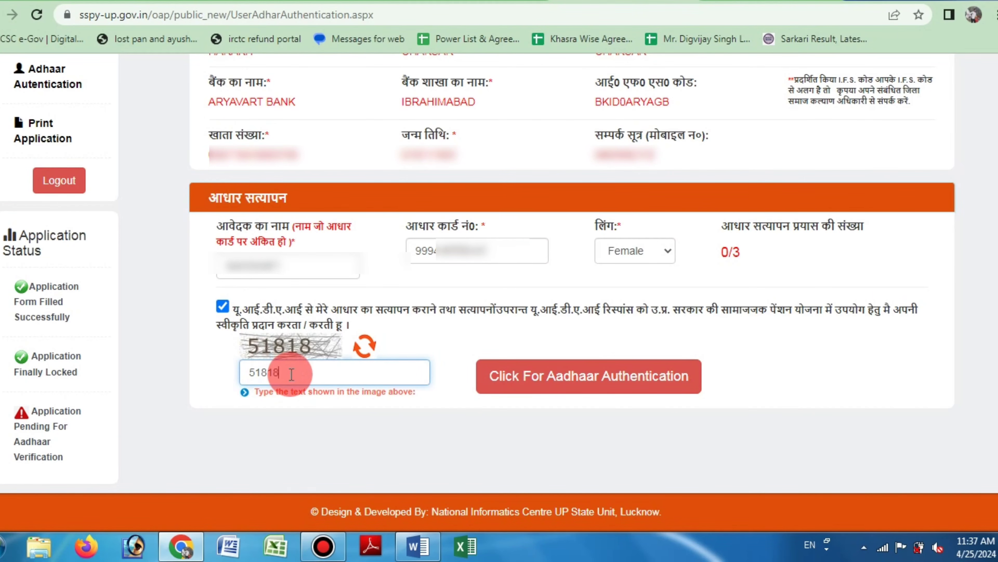
{"action": "left_click", "coordinate": [591, 379]}
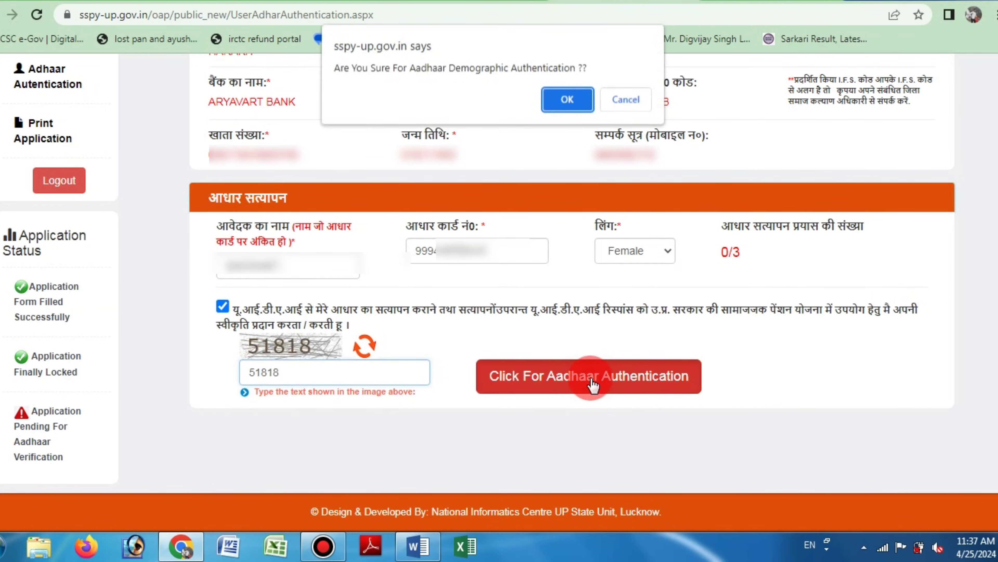
{"action": "left_click", "coordinate": [567, 101]}
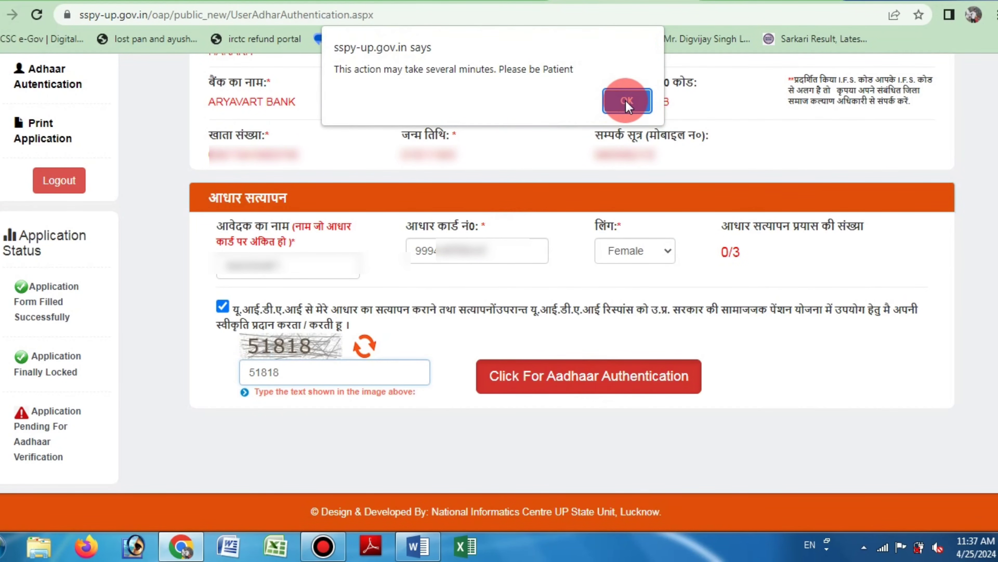
{"action": "left_click", "coordinate": [626, 103]}
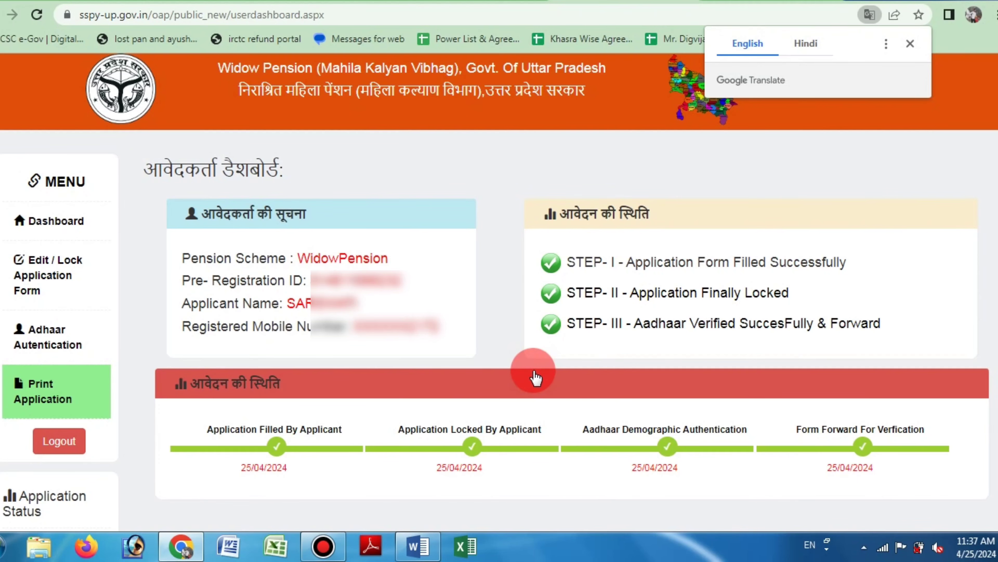
- Close the Google Translate popup and show the printable copy of the application
{"action": "left_click", "coordinate": [910, 43]}
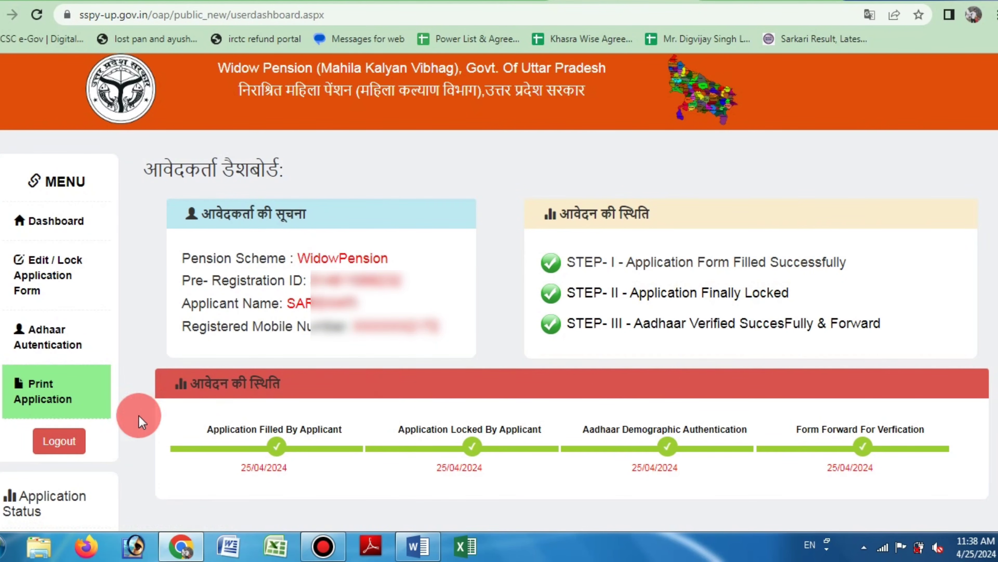
{"action": "left_click", "coordinate": [39, 391]}
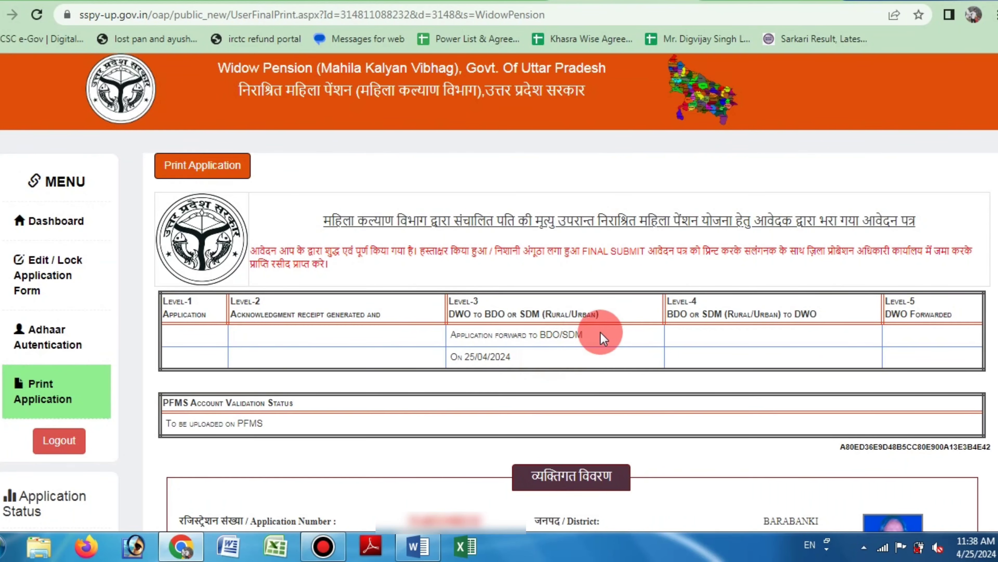
- Scroll through the printable application forwarded to BDO/SDM to review it
{"action": "scroll", "coordinate": [639, 326], "scroll_direction": "down", "scroll_amount": 20}
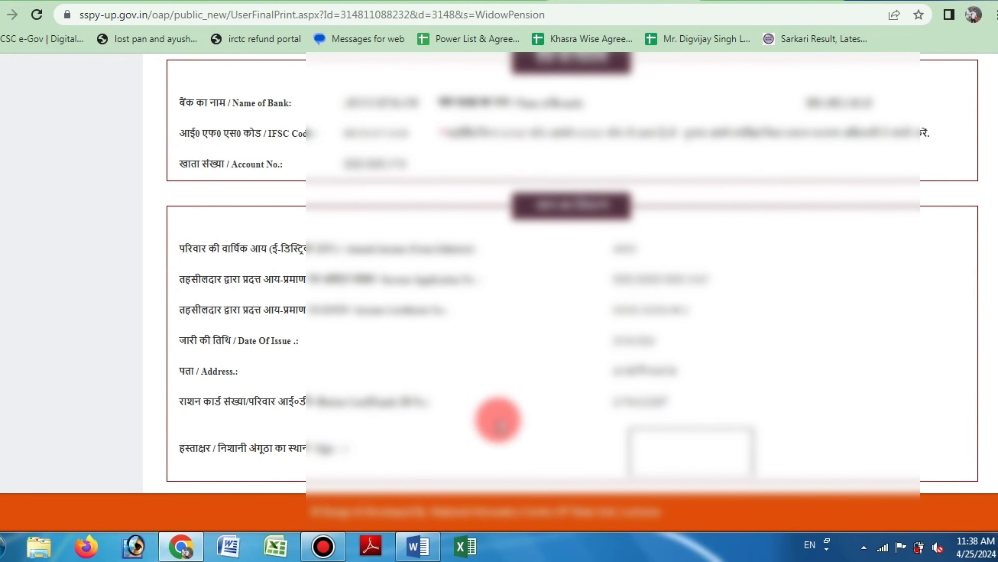
{"action": "scroll", "coordinate": [590, 352], "scroll_direction": "up", "scroll_amount": 8}
{"action": "scroll", "coordinate": [589, 356], "scroll_direction": "up", "scroll_amount": 15}
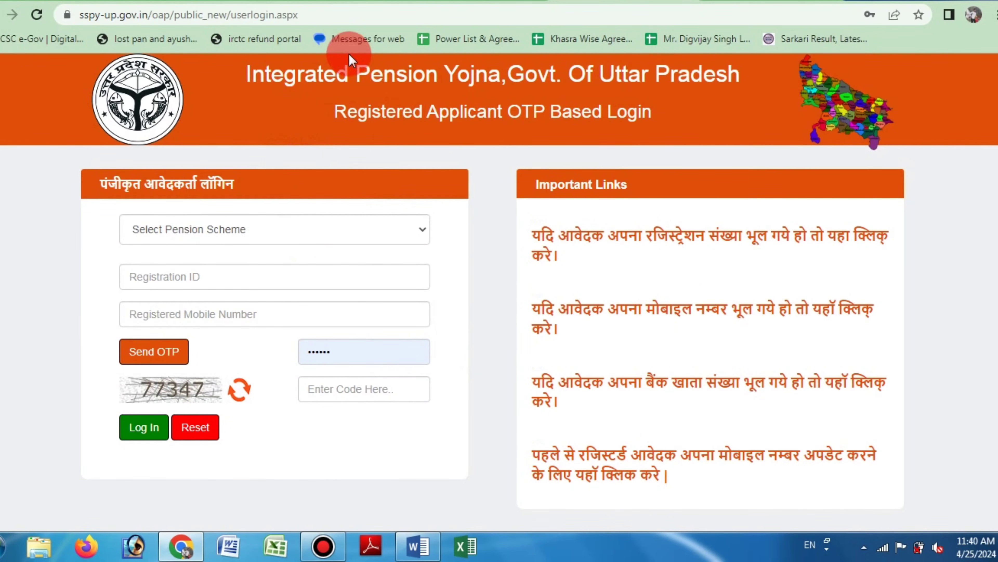
- Return to the widow pension home page and skim it
{"action": "left_click", "coordinate": [299, 0]}
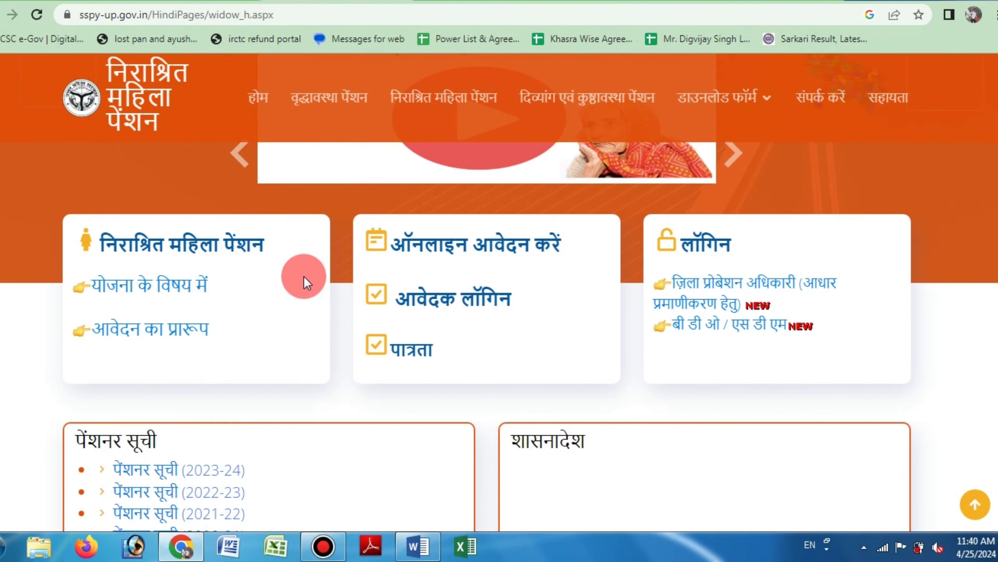
{"action": "scroll", "coordinate": [379, 294], "scroll_direction": "down", "scroll_amount": 15}
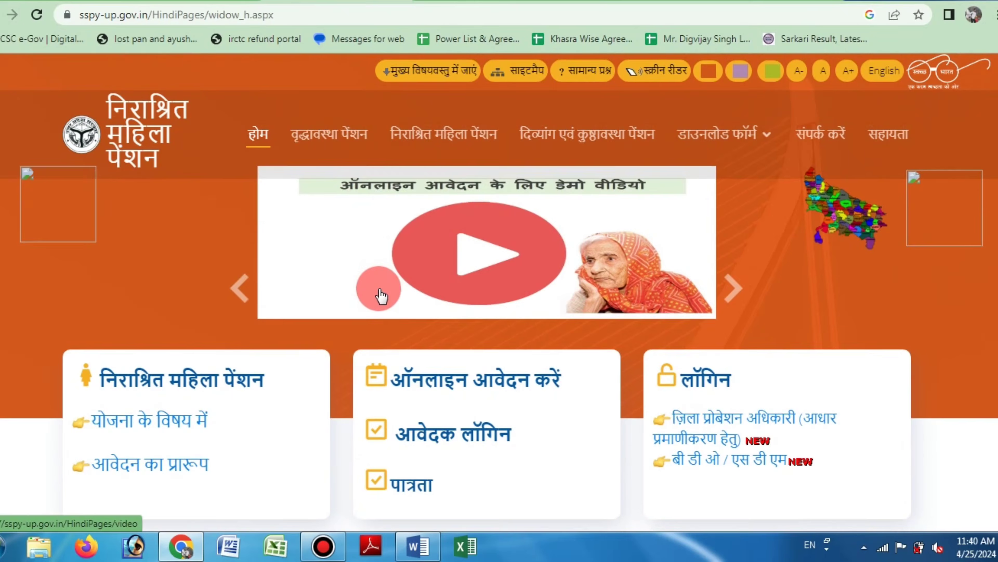
{"action": "scroll", "coordinate": [407, 383], "scroll_direction": "up", "scroll_amount": 15}
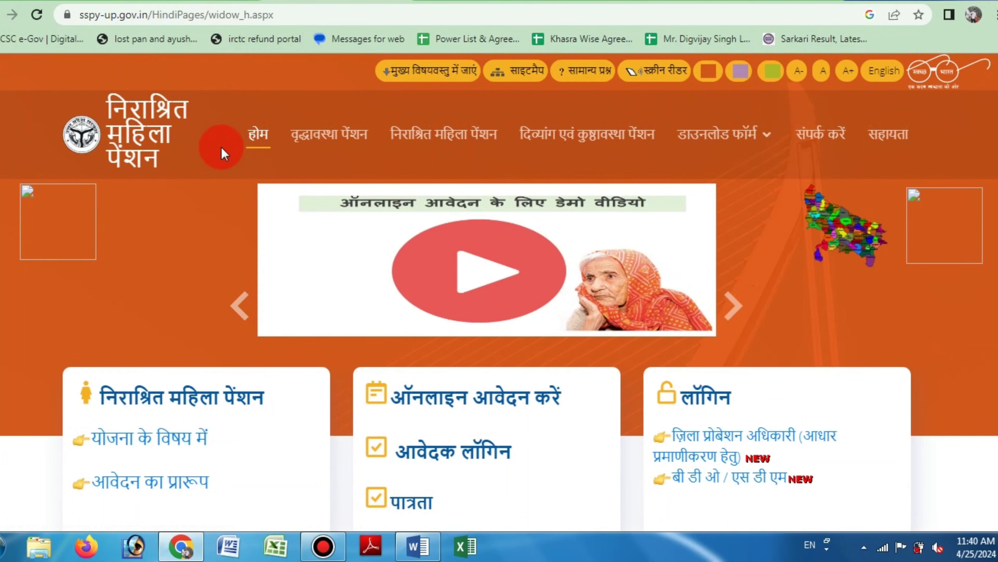
- Go to the integrated pension portal home and view the 2023-24 distribution summary of 4,559.00 crore
{"action": "left_click", "coordinate": [257, 128]}
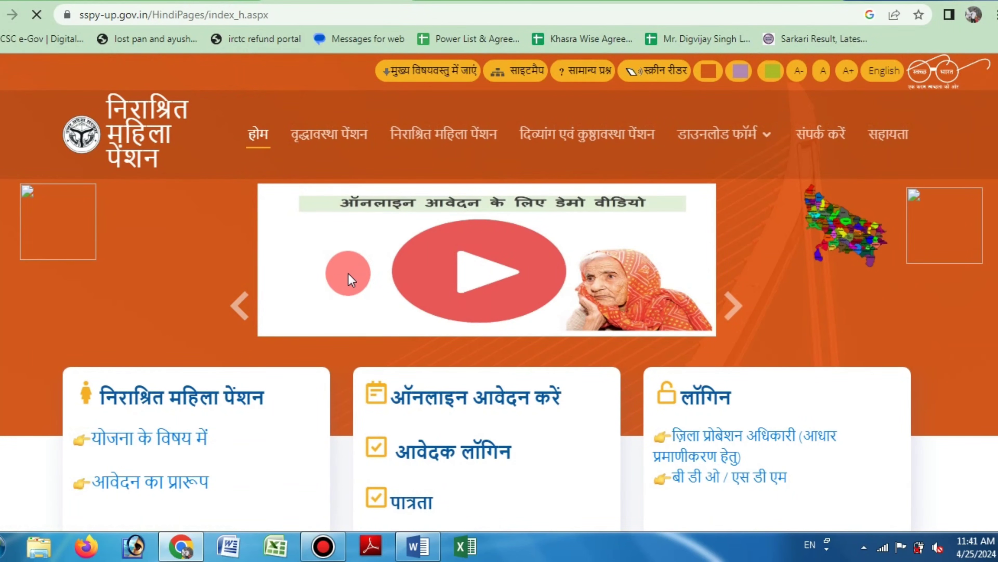
{"action": "scroll", "coordinate": [471, 278], "scroll_direction": "down", "scroll_amount": 5}
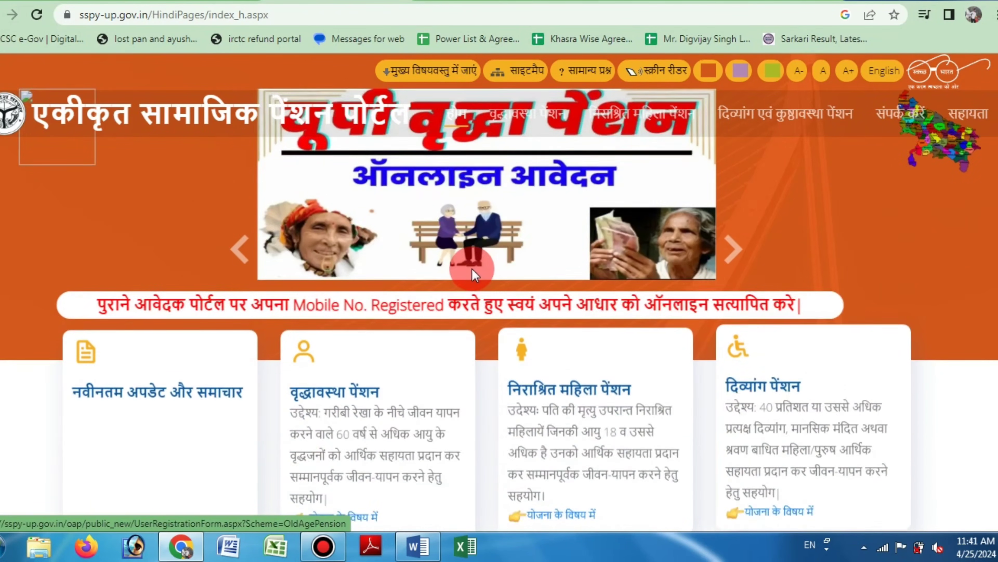
{"action": "scroll", "coordinate": [472, 278], "scroll_direction": "down", "scroll_amount": 10}
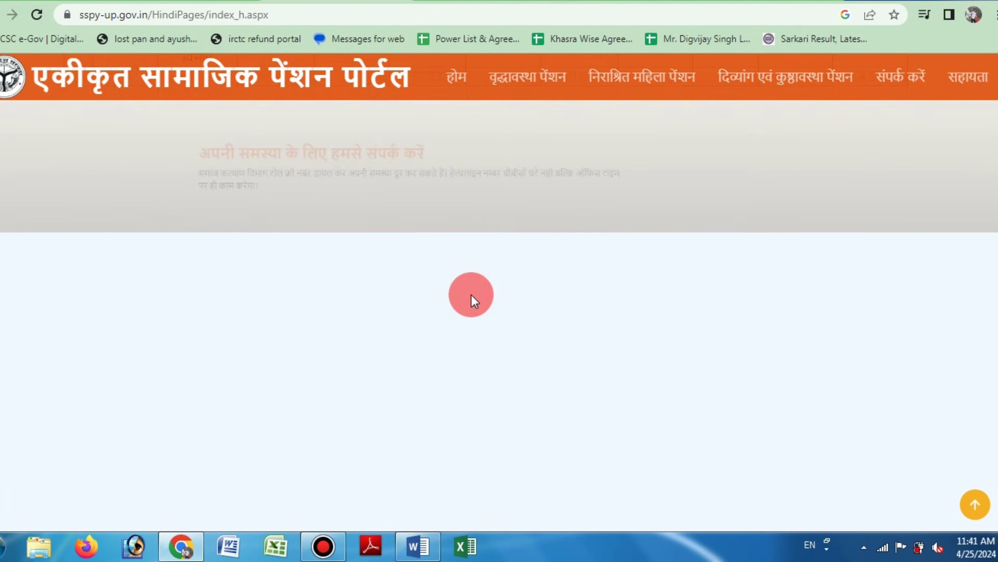
{"action": "scroll", "coordinate": [480, 347], "scroll_direction": "down", "scroll_amount": 5}
{"action": "scroll", "coordinate": [479, 362], "scroll_direction": "up", "scroll_amount": 5}
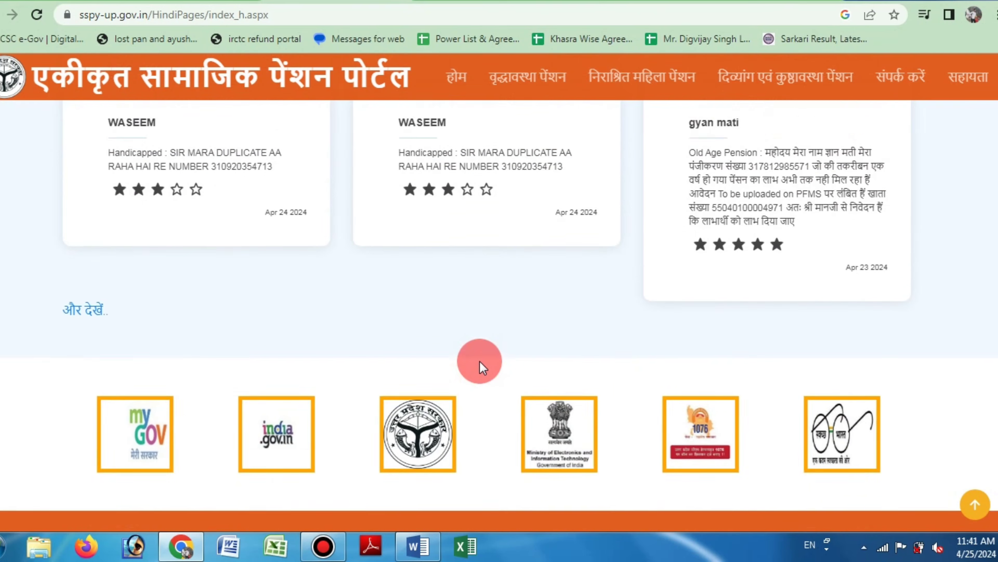
{"action": "scroll", "coordinate": [479, 362], "scroll_direction": "up", "scroll_amount": 10}
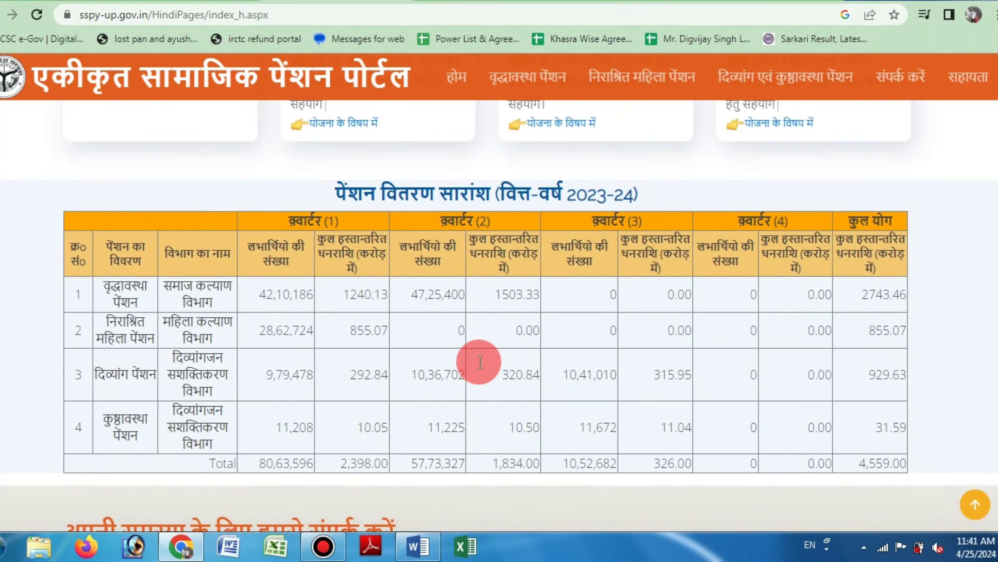